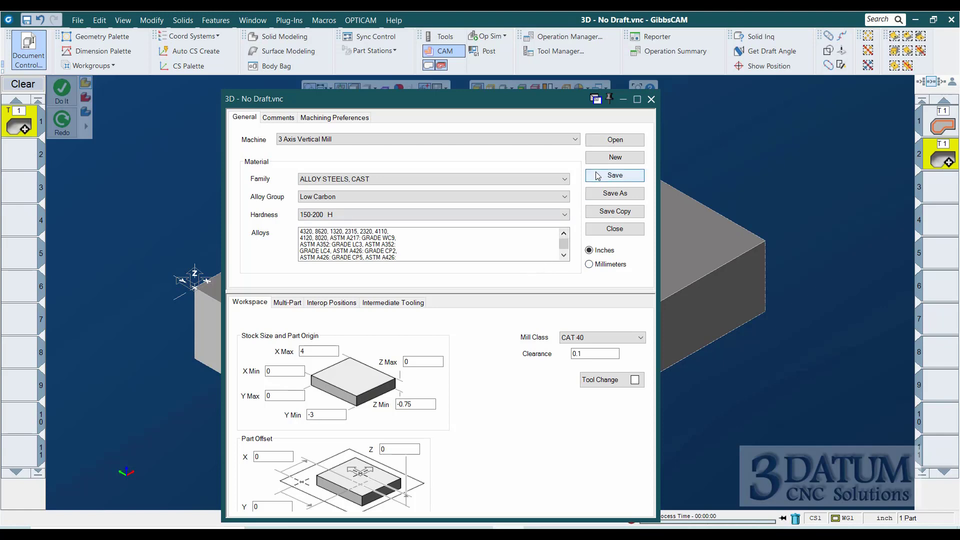
- Open the part file Radial Lace Cut, discarding the changes to 3D - No Draft
{"action": "key", "text": "ctrl+o"}
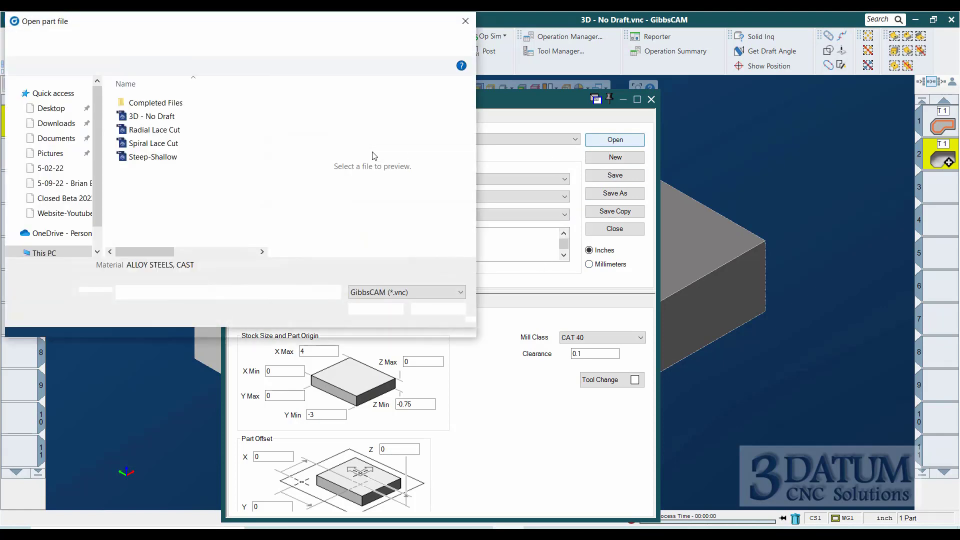
{"action": "left_click", "coordinate": [159, 133]}
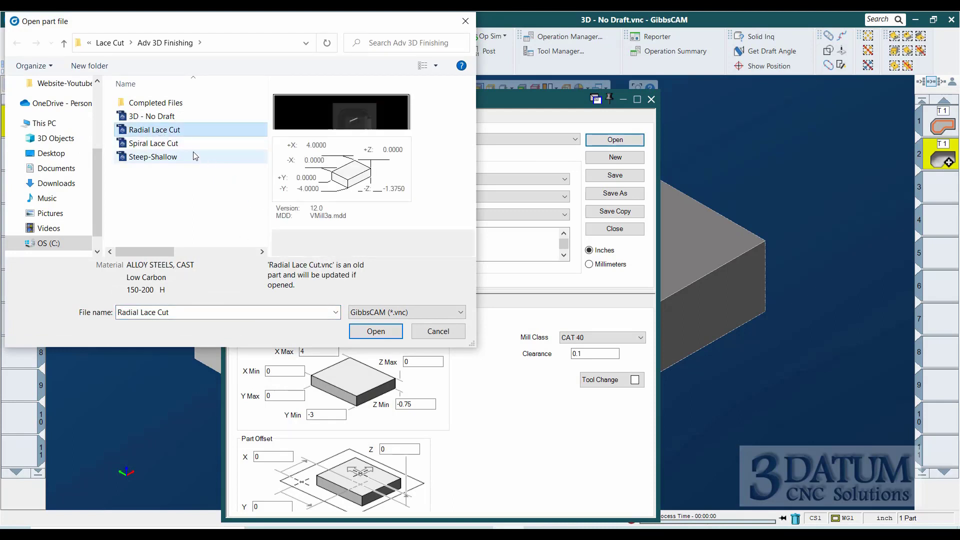
{"action": "double_click", "coordinate": [181, 137]}
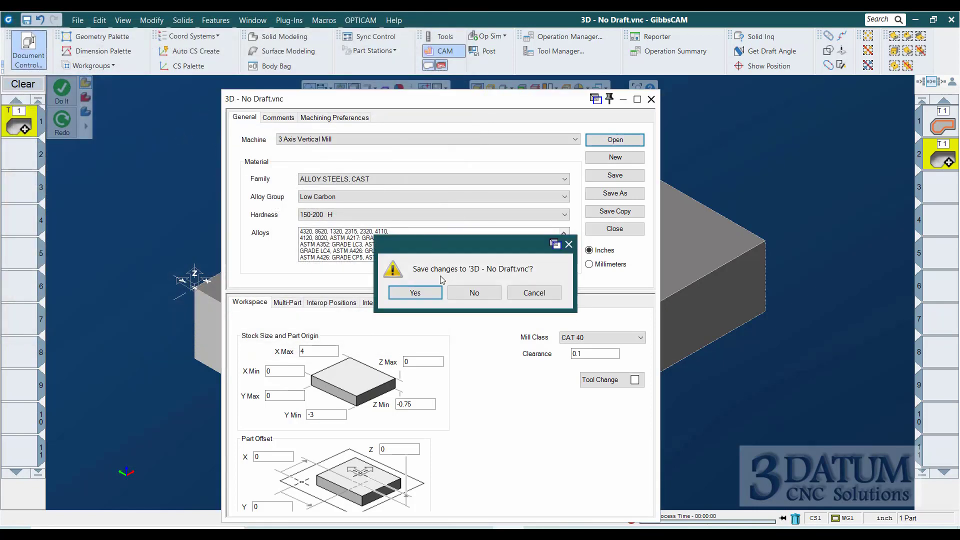
{"action": "left_click", "coordinate": [474, 293]}
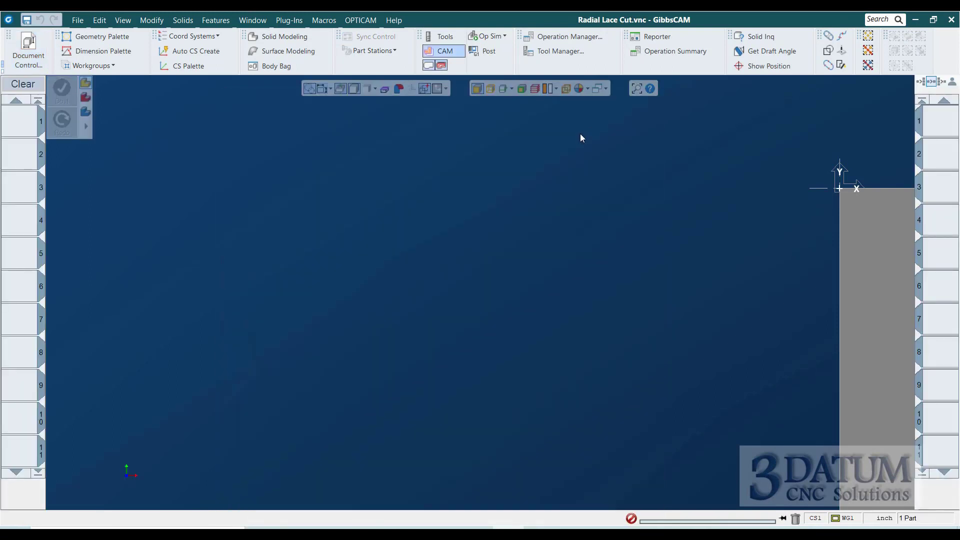
- Inspect the curved floor face of the small tapered pocket with Solid Inquiry to check its surface type and radius
{"action": "key", "text": "ctrl+u"}
{"action": "middle_click_drag", "start_coordinate": [541, 302], "coordinate": [524, 262]}
{"action": "left_click", "coordinate": [490, 254]}
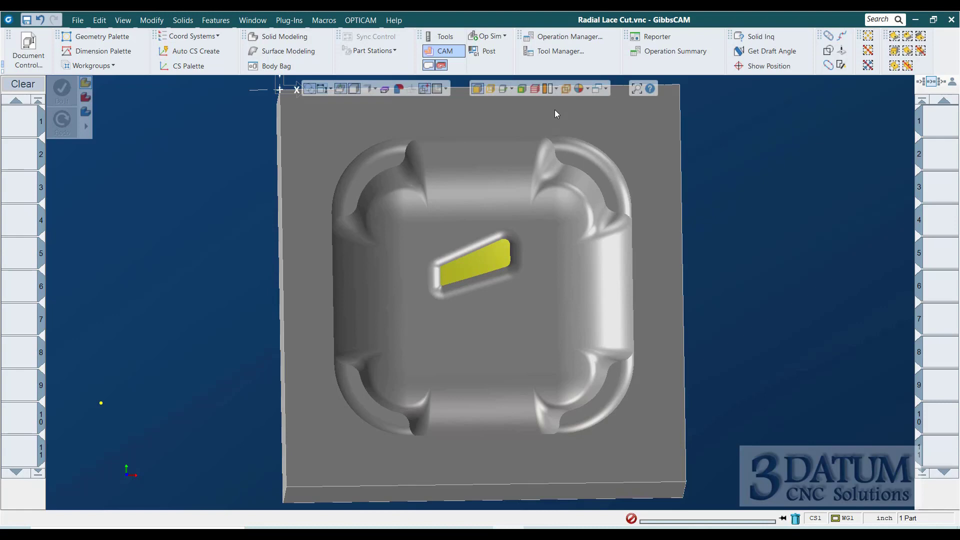
{"action": "left_click", "coordinate": [760, 37]}
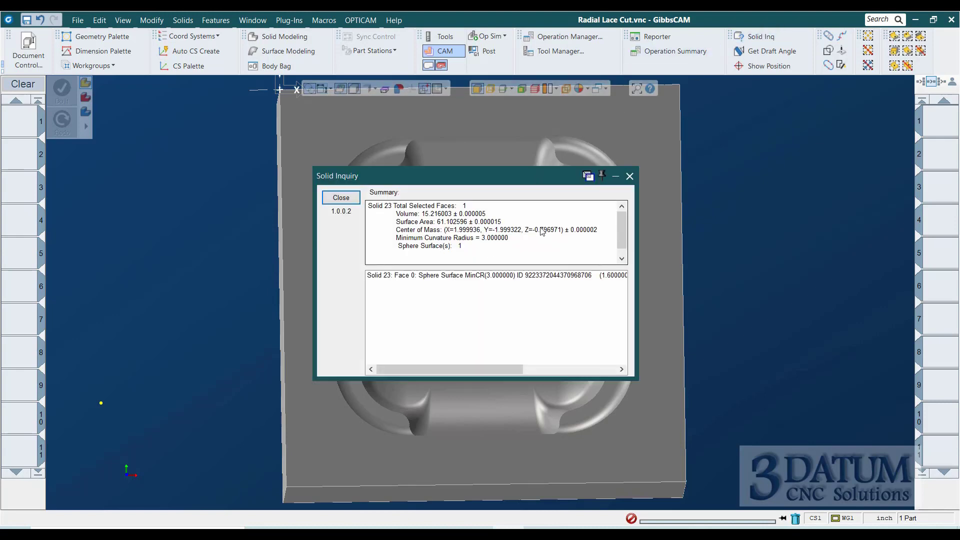
{"action": "left_click", "coordinate": [629, 176]}
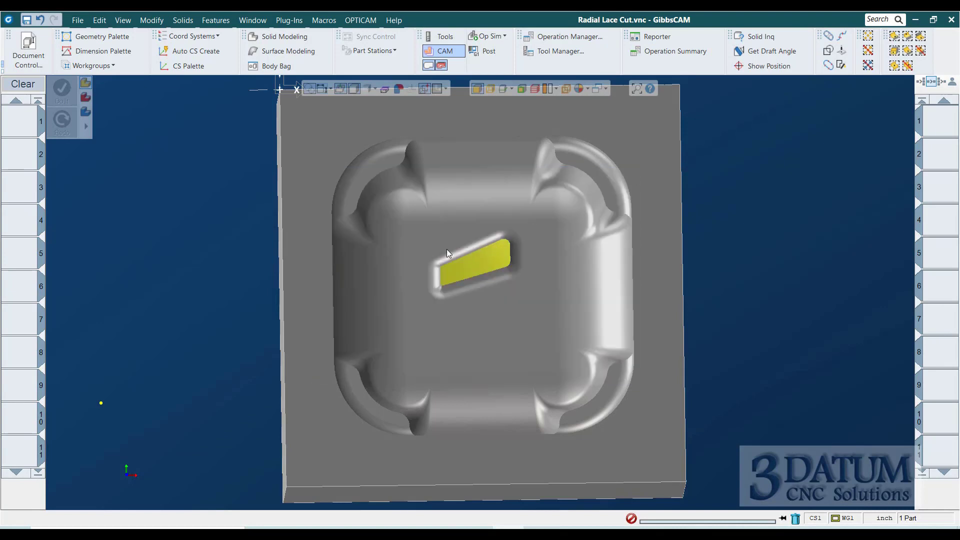
- Examine the tapered pocket's floor, its corners and the filleted walls around it
{"action": "left_click_drag", "start_coordinate": [428, 234], "coordinate": [511, 288]}
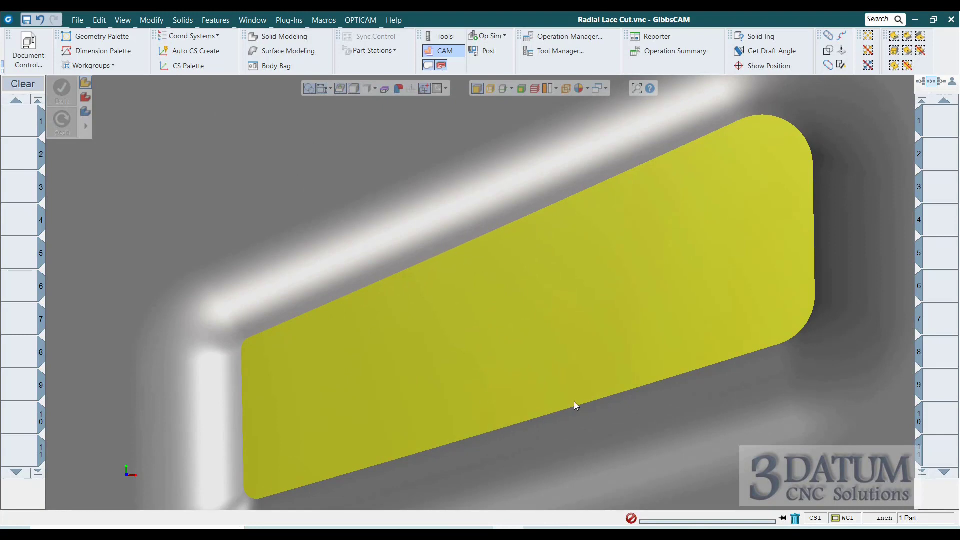
{"action": "scroll", "coordinate": [497, 328], "scroll_direction": "down", "scroll_amount": 5}
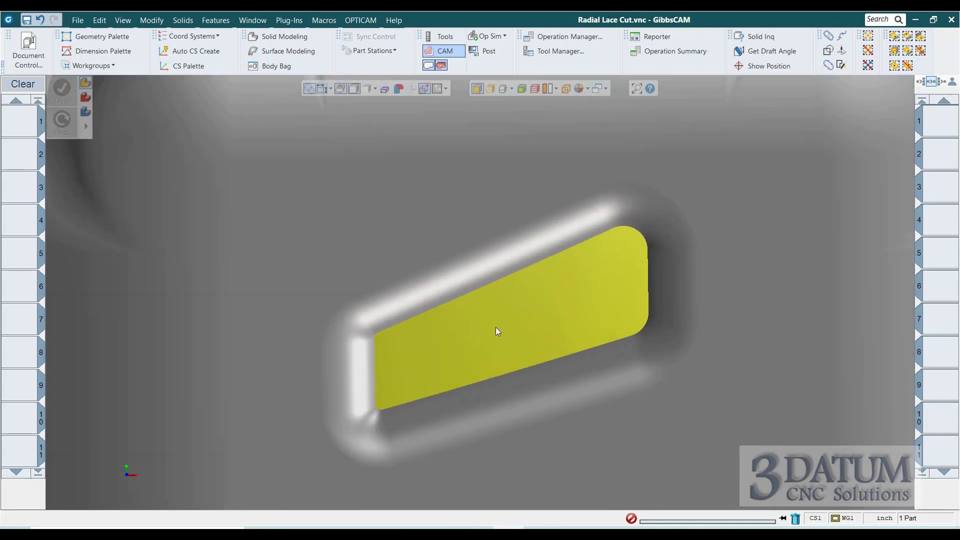
{"action": "scroll", "coordinate": [498, 329], "scroll_direction": "down", "scroll_amount": 2}
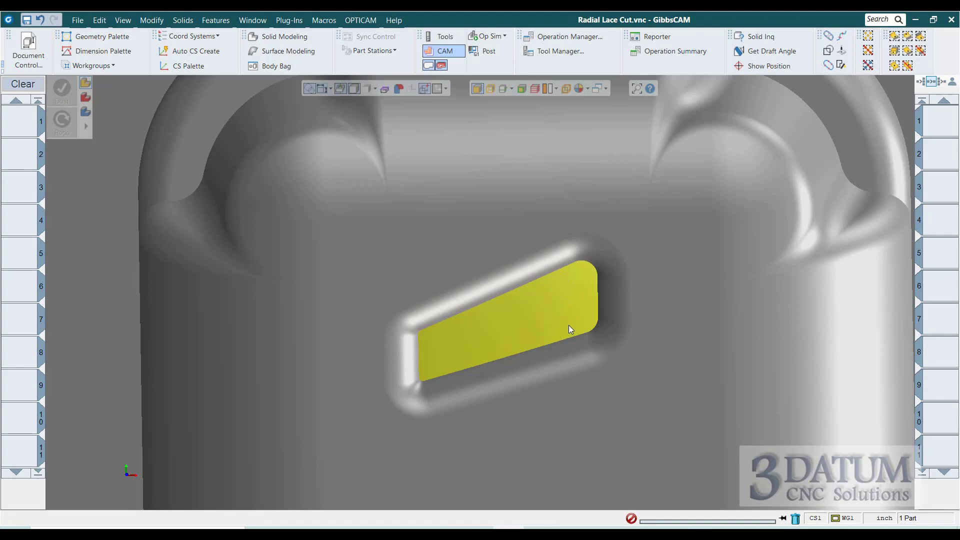
{"action": "scroll", "coordinate": [574, 313], "scroll_direction": "down", "scroll_amount": 1}
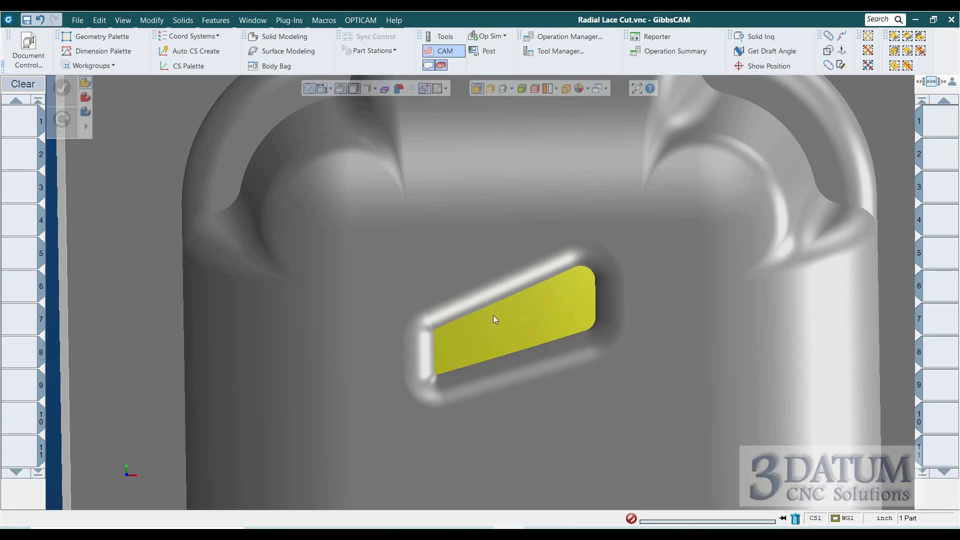
{"action": "scroll", "coordinate": [627, 352], "scroll_direction": "up", "scroll_amount": 5}
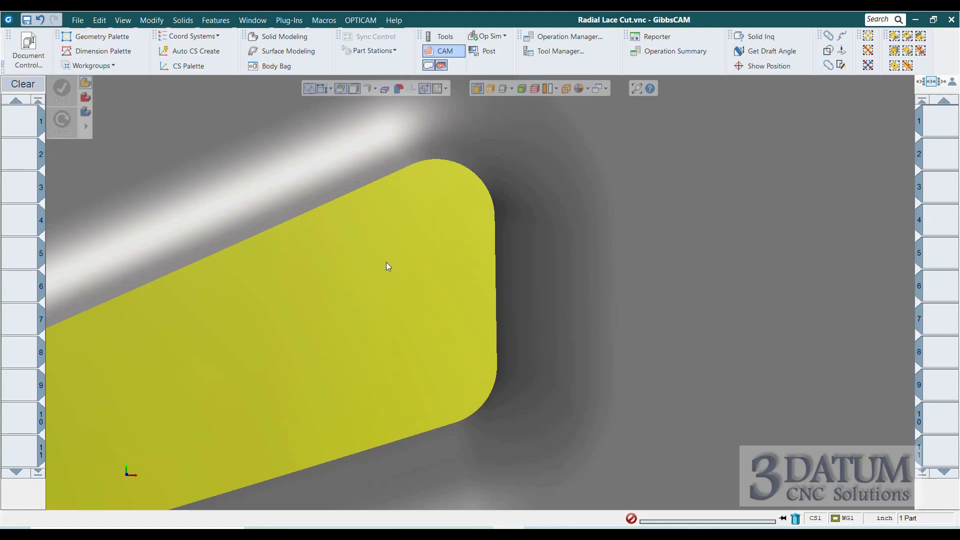
{"action": "scroll", "coordinate": [390, 262], "scroll_direction": "down", "scroll_amount": 4}
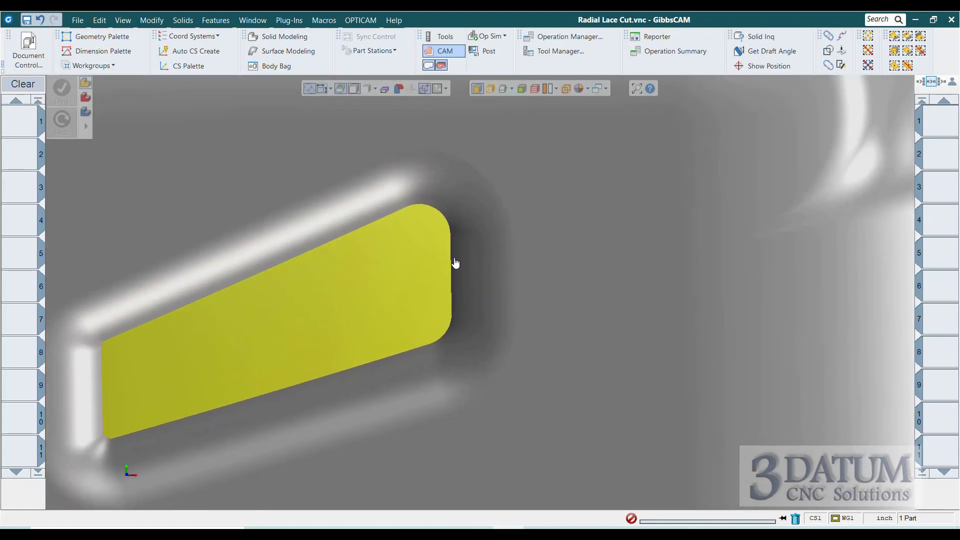
{"action": "middle_click_drag", "start_coordinate": [454, 262], "coordinate": [478, 251]}
{"action": "scroll", "coordinate": [385, 283], "scroll_direction": "down", "scroll_amount": 6}
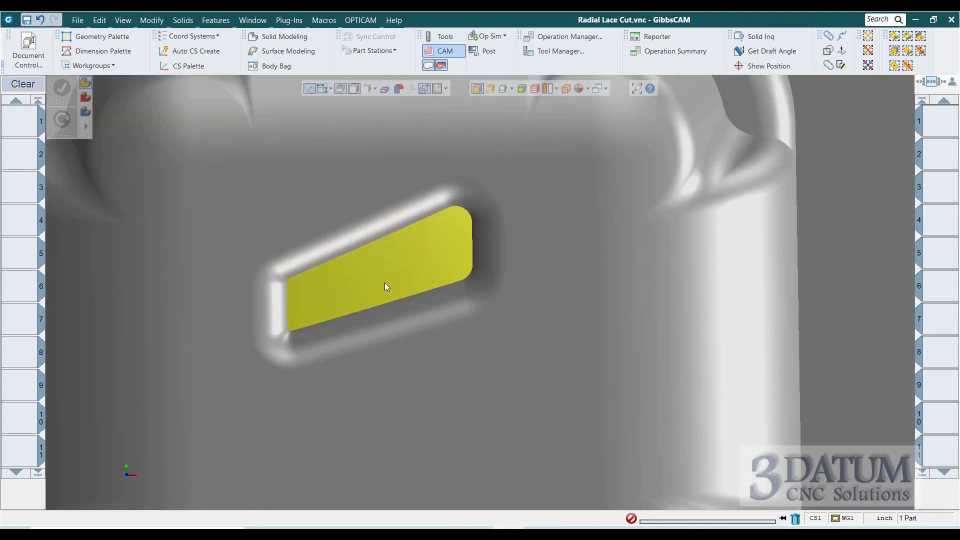
{"action": "scroll", "coordinate": [322, 283], "scroll_direction": "down", "scroll_amount": 2}
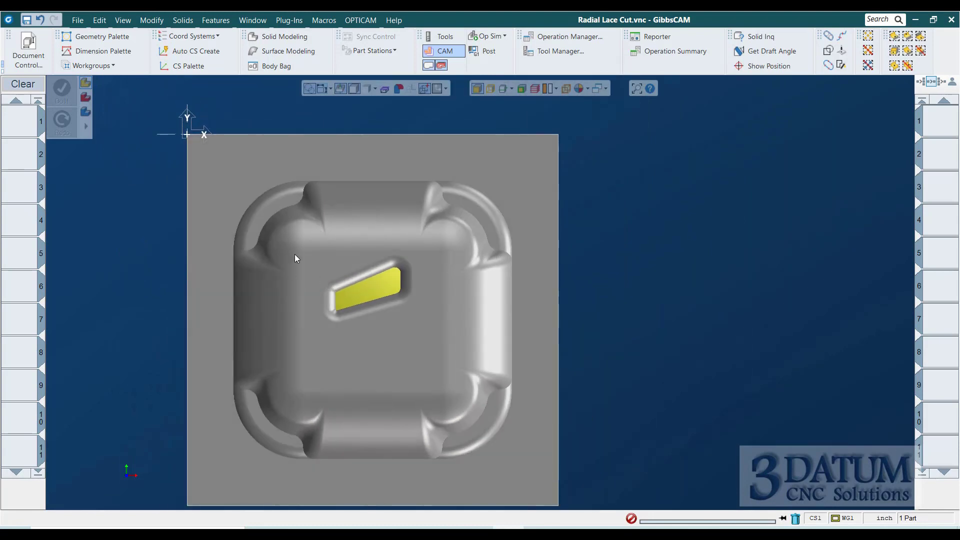
{"action": "left_click_drag", "start_coordinate": [295, 254], "coordinate": [475, 363]}
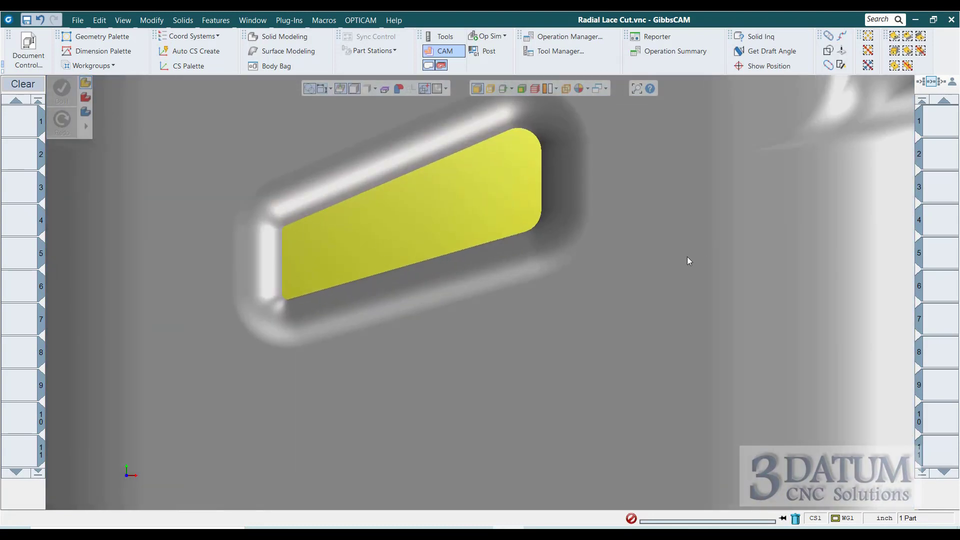
{"action": "scroll", "coordinate": [689, 260], "scroll_direction": "down", "scroll_amount": 4}
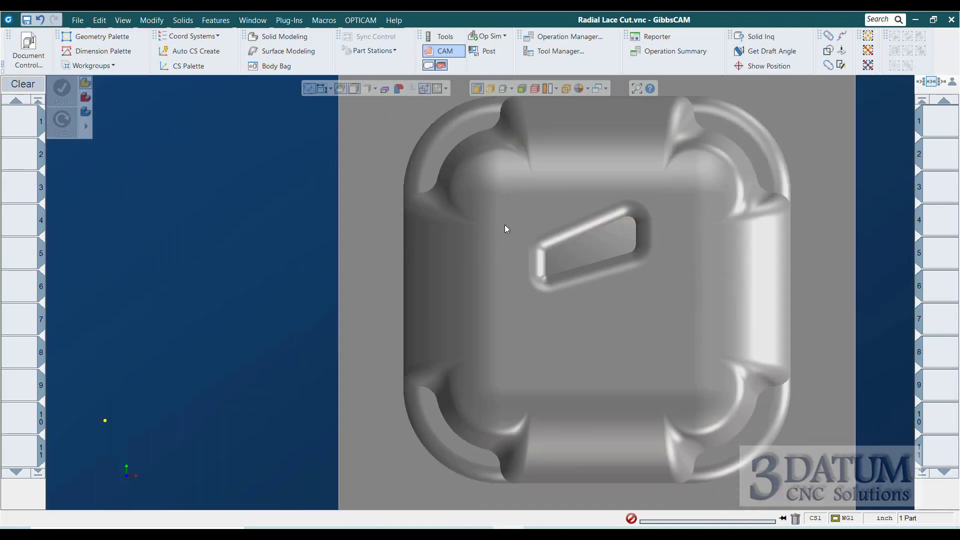
- Show the solid's edges and extract the pocket floor's two long edges as geometry with a tolerance of 0
{"action": "left_click_drag", "start_coordinate": [515, 215], "coordinate": [649, 291]}
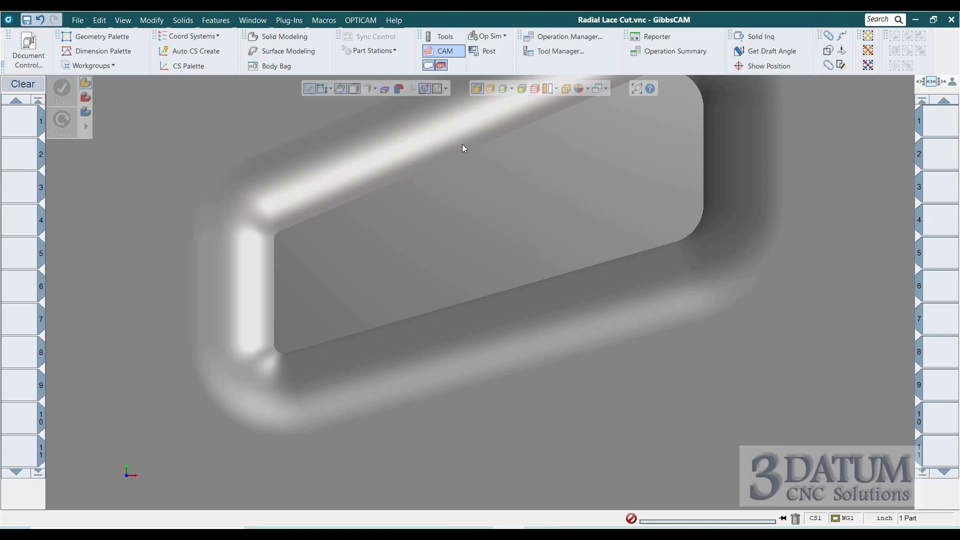
{"action": "left_click", "coordinate": [480, 233]}
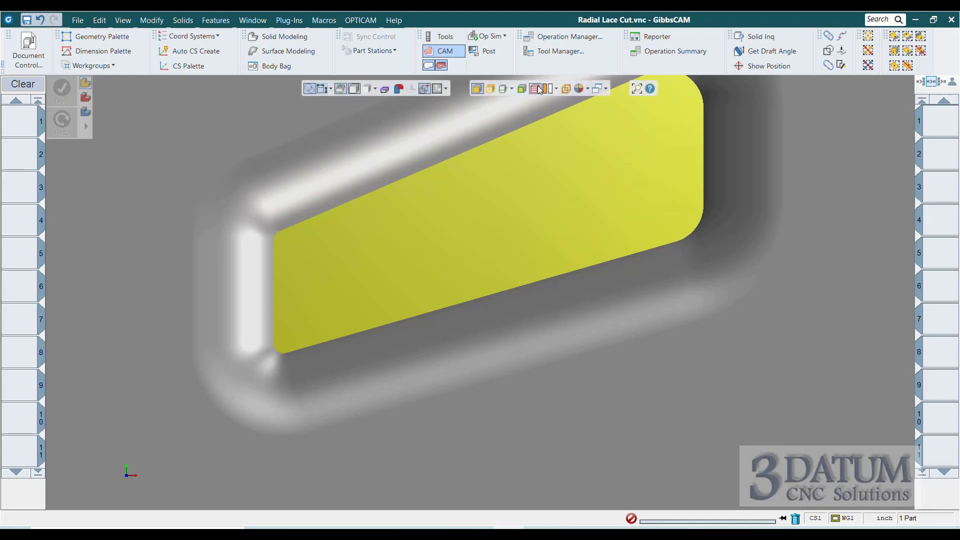
{"action": "left_click", "coordinate": [491, 89]}
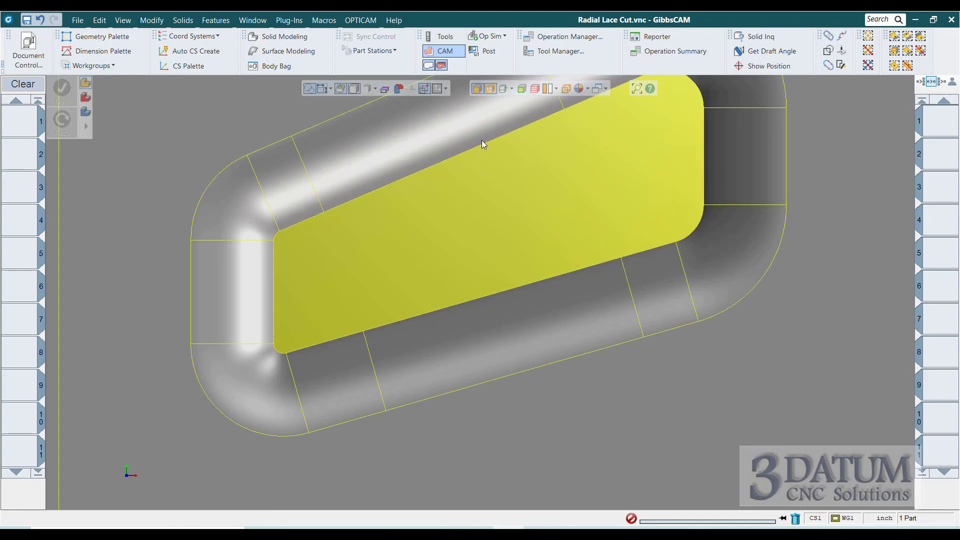
{"action": "left_click", "coordinate": [481, 145]}
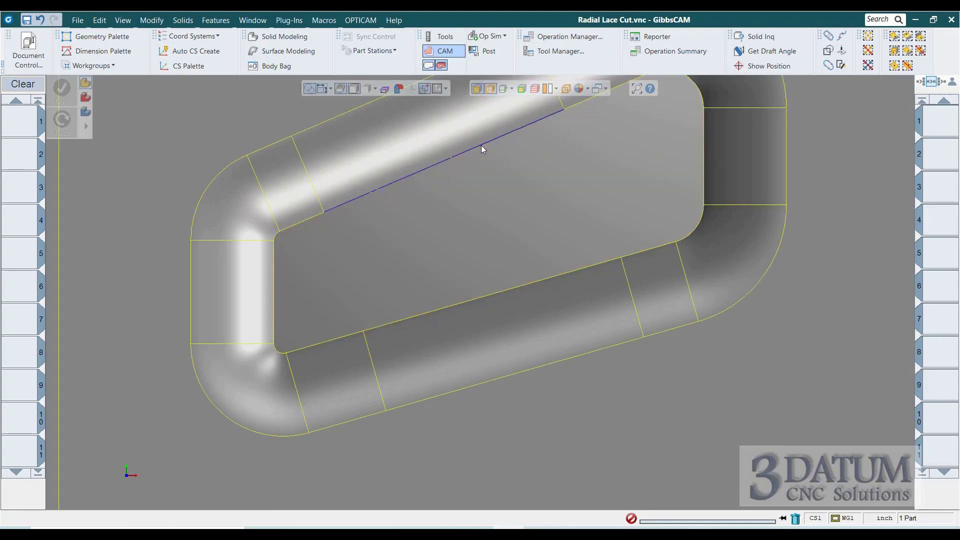
{"action": "left_click", "coordinate": [505, 291], "text": "shift"}
{"action": "middle_click_drag", "start_coordinate": [467, 362], "coordinate": [449, 243]}
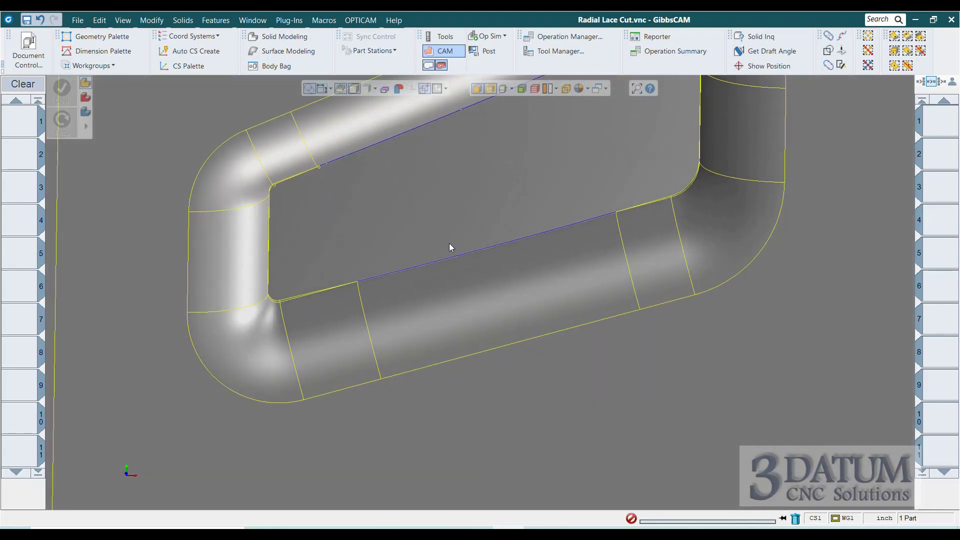
{"action": "middle_click_drag", "start_coordinate": [398, 206], "coordinate": [561, 235]}
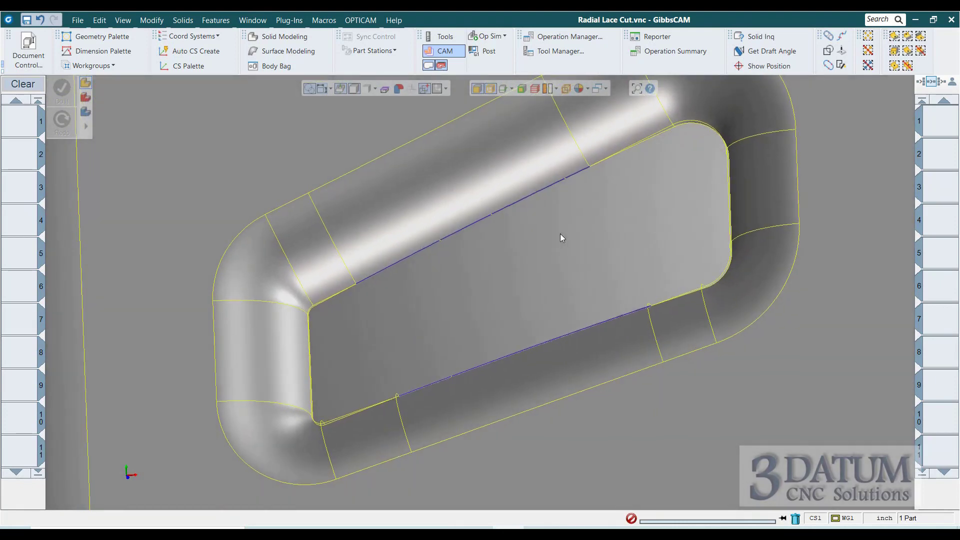
{"action": "right_click", "coordinate": [517, 202]}
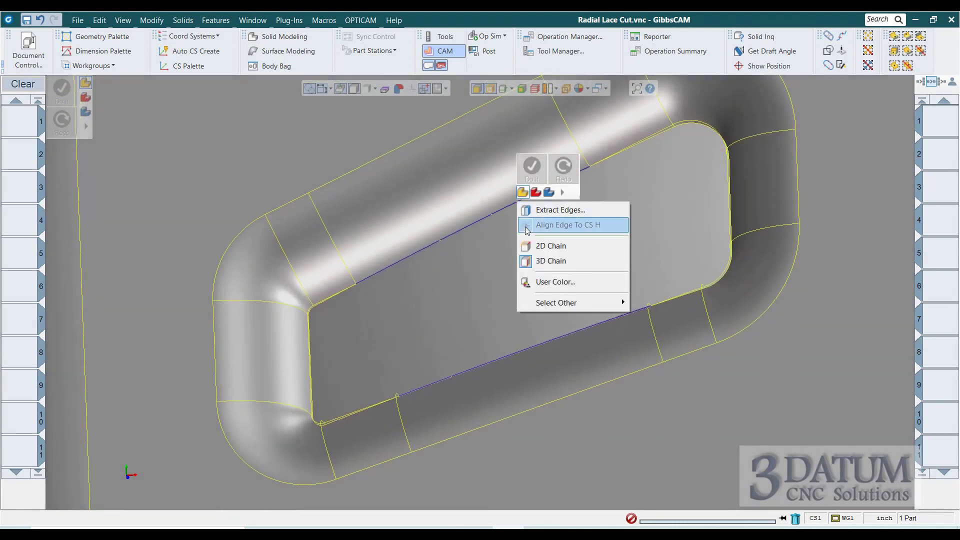
{"action": "left_click", "coordinate": [552, 206]}
{"action": "left_click", "coordinate": [283, 254]}
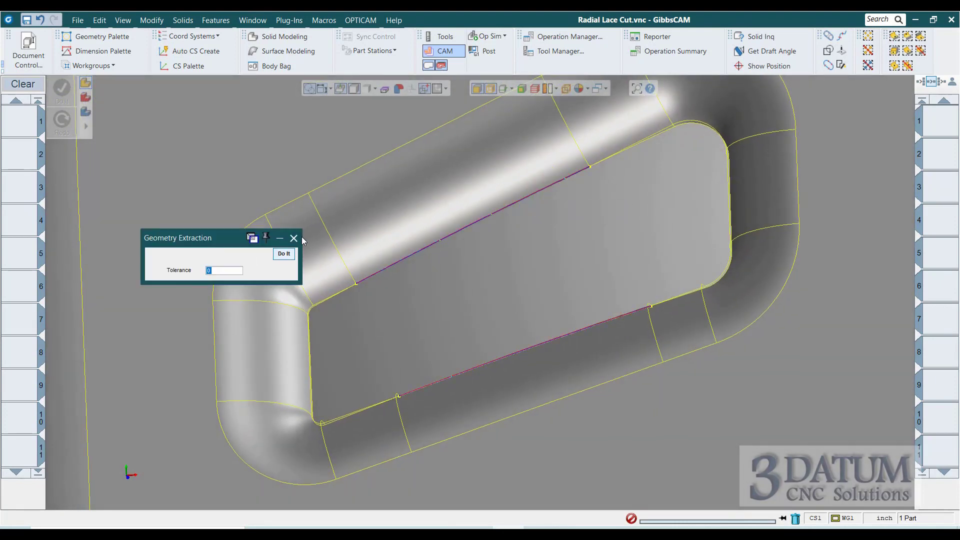
{"action": "left_click", "coordinate": [293, 239]}
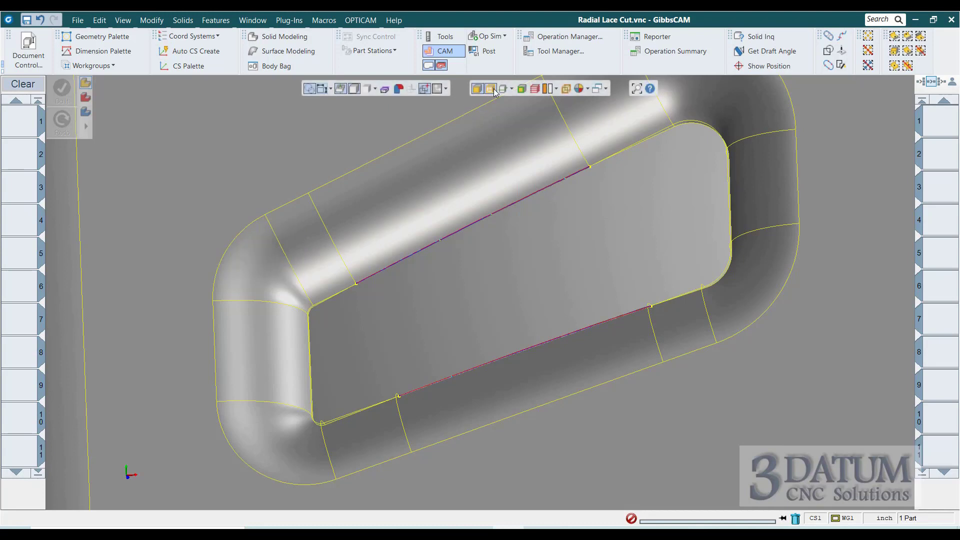
- Hide the solid's edges and delete the two extracted curves, keeping only their four endpoints
{"action": "left_click", "coordinate": [463, 214]}
{"action": "left_click", "coordinate": [457, 233]}
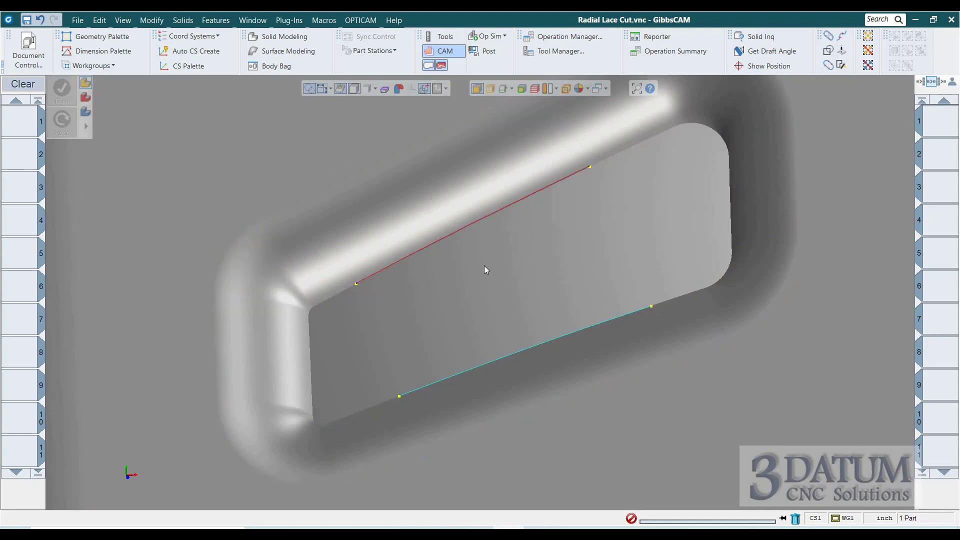
{"action": "left_click", "coordinate": [521, 353], "text": "shift"}
{"action": "left_click", "coordinate": [795, 519]}
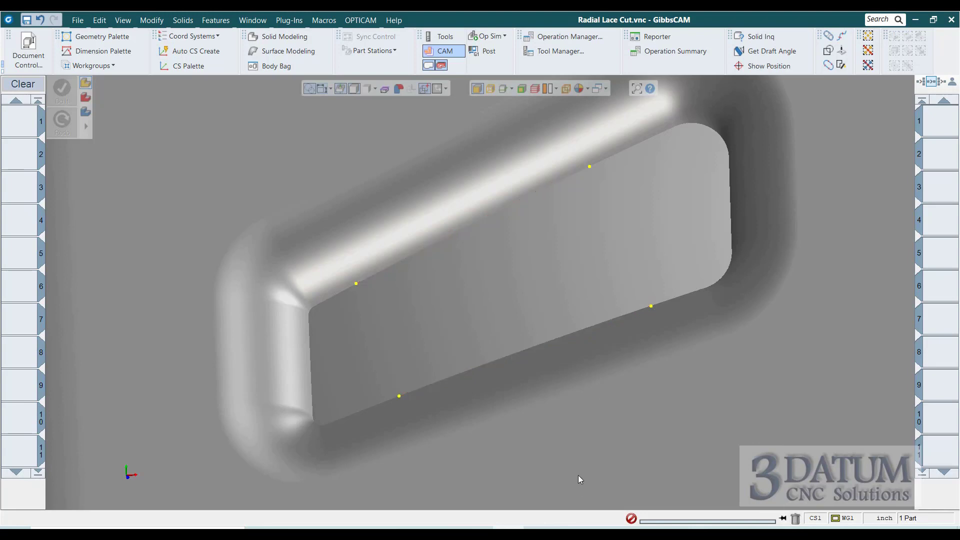
- From the top view, create an infinite line through the two endpoints on the pocket floor's lower long edge
{"action": "key", "text": "ctrl+h"}
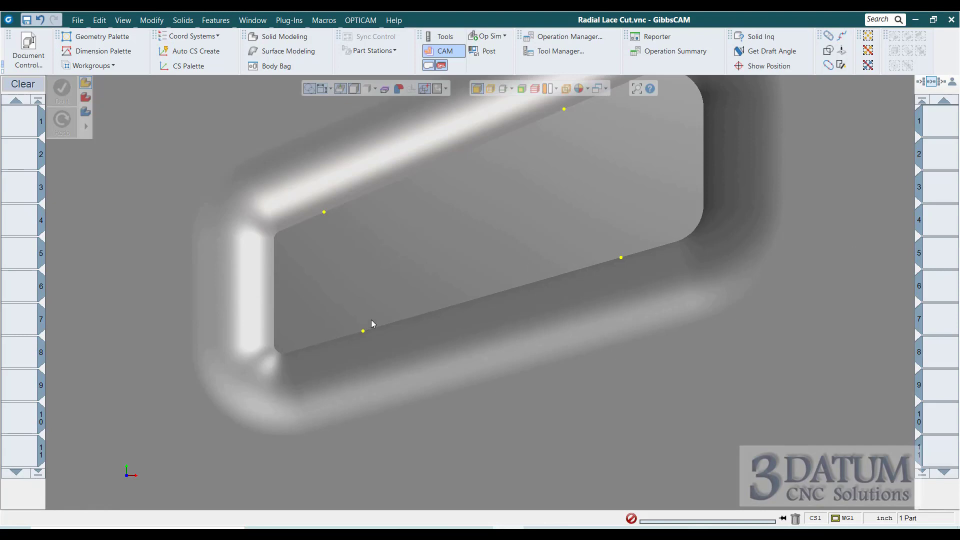
{"action": "middle_click_drag", "start_coordinate": [371, 322], "coordinate": [357, 375]}
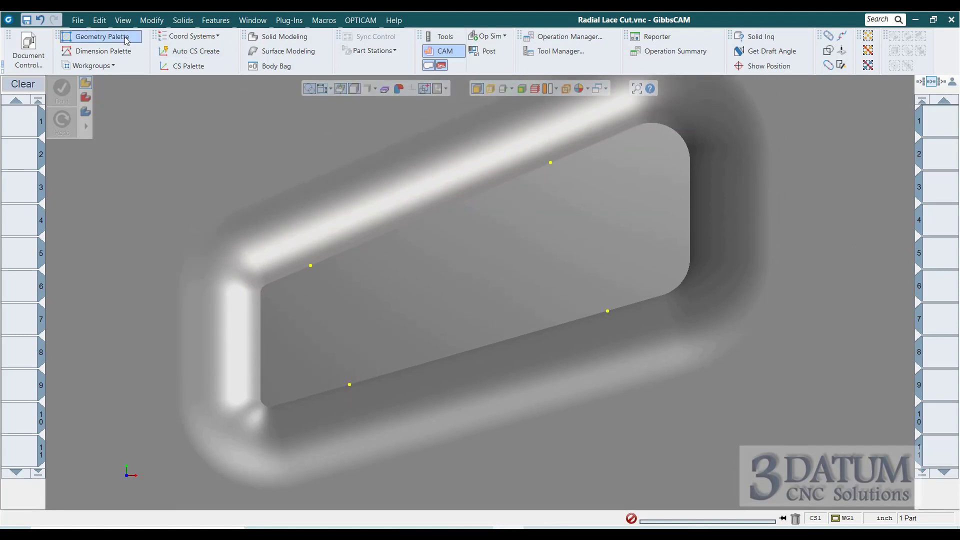
{"action": "left_click", "coordinate": [100, 37]}
{"action": "left_click", "coordinate": [278, 492]}
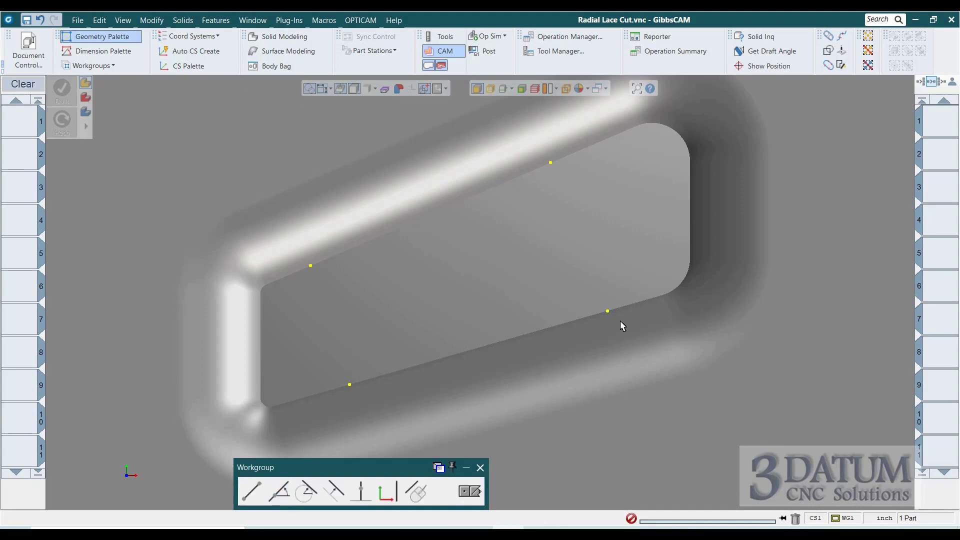
{"action": "left_click", "coordinate": [607, 311]}
{"action": "left_click", "coordinate": [349, 384]}
{"action": "right_click", "coordinate": [349, 384]}
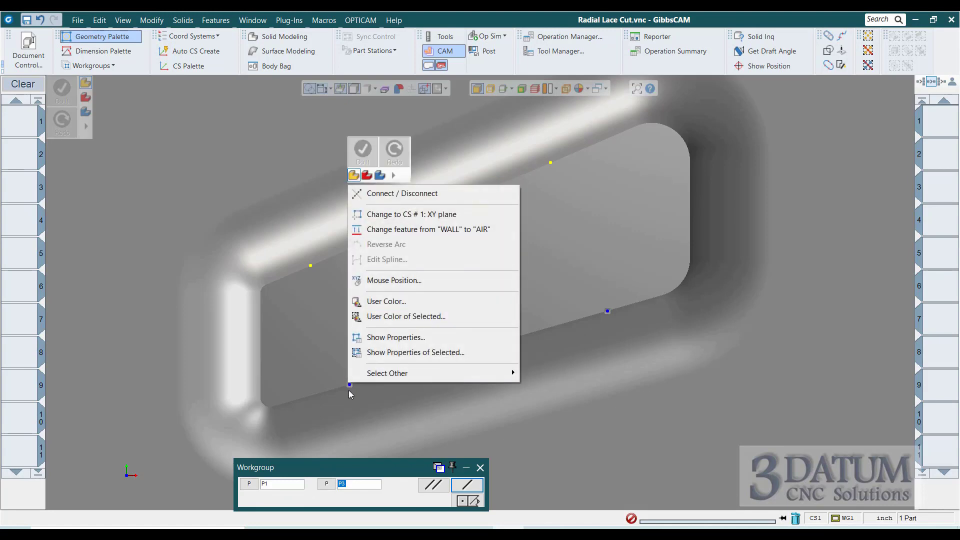
{"action": "left_click", "coordinate": [435, 484]}
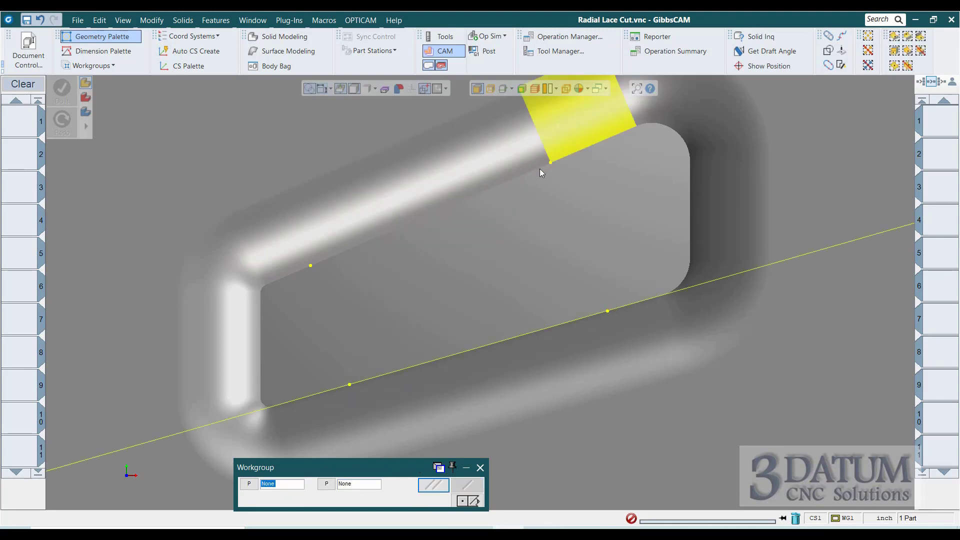
- Create an infinite line through the two endpoints on the pocket floor's upper long edge
{"action": "left_click", "coordinate": [551, 163]}
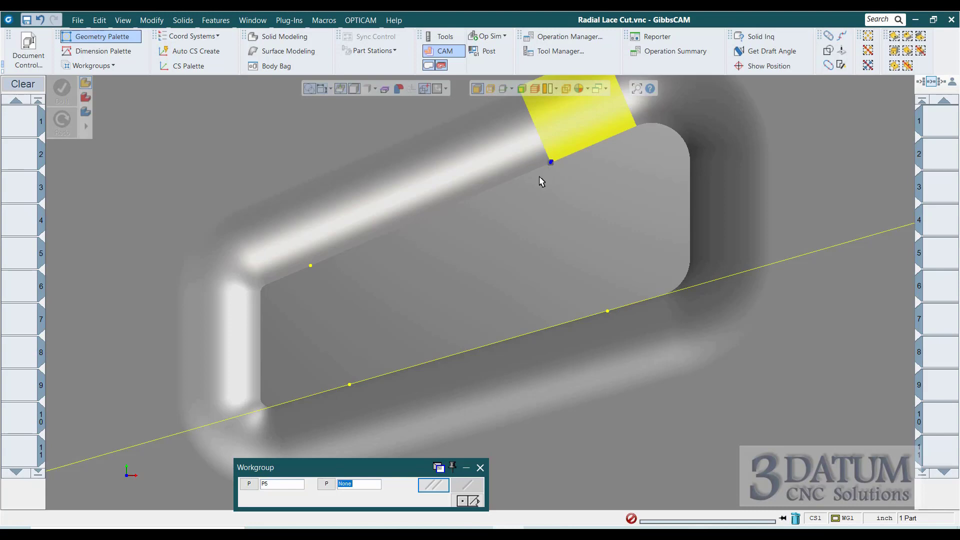
{"action": "left_click", "coordinate": [310, 266]}
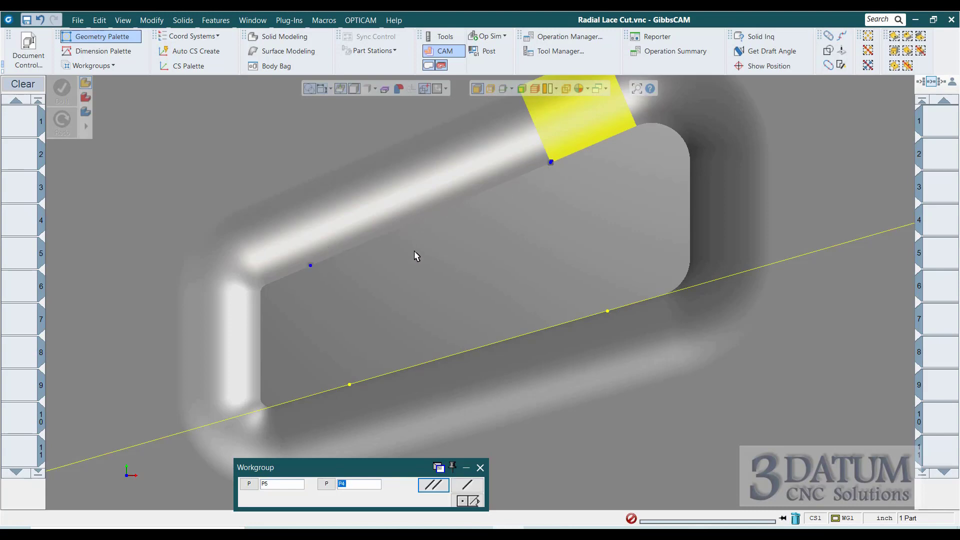
{"action": "left_click", "coordinate": [467, 485]}
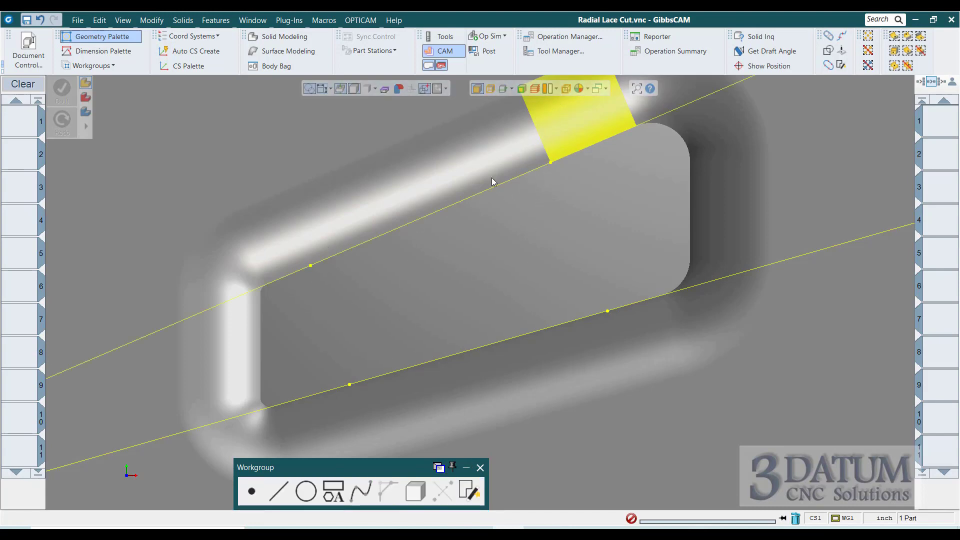
- Connect the two infinite lines to create a point at their intersection
{"action": "scroll", "coordinate": [473, 211], "scroll_direction": "down", "scroll_amount": 4}
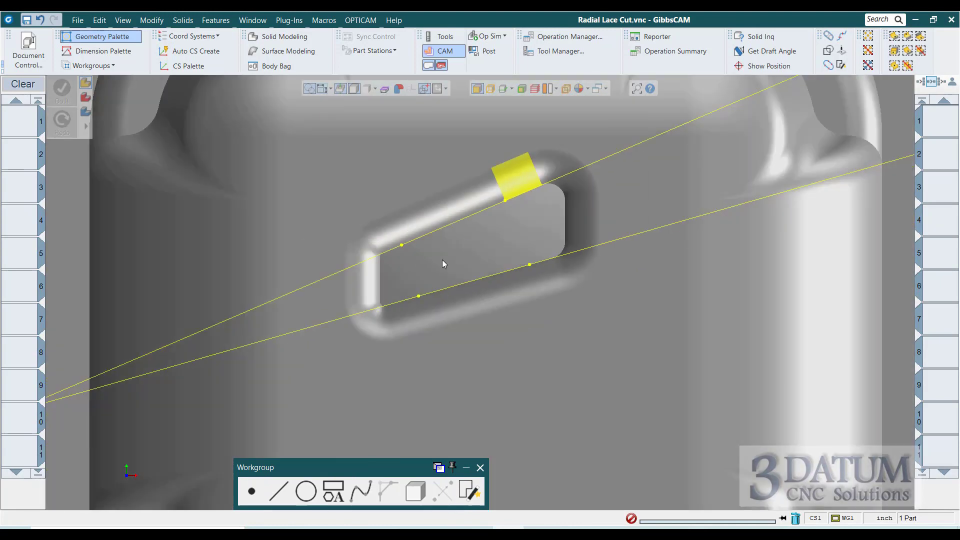
{"action": "left_click", "coordinate": [198, 334]}
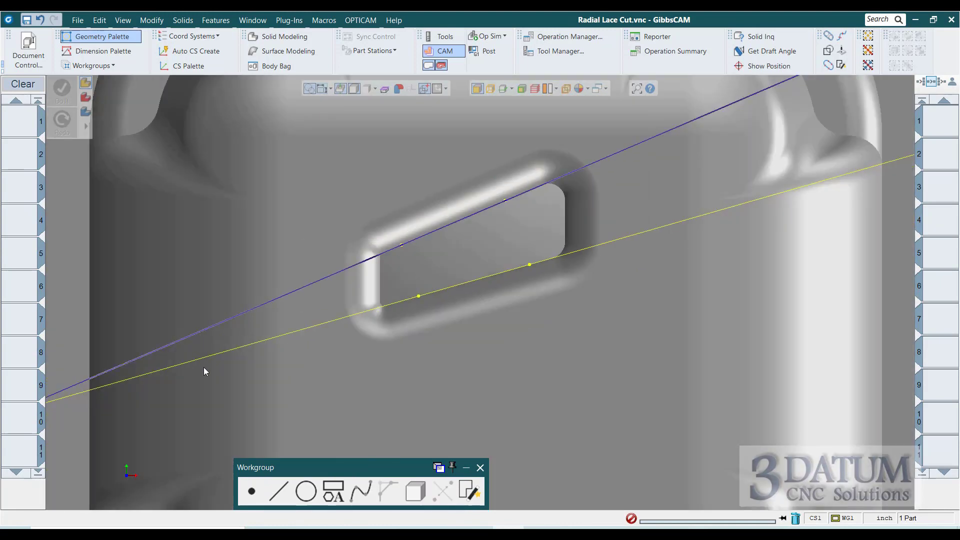
{"action": "left_click", "coordinate": [205, 355]}
{"action": "left_click", "coordinate": [205, 356], "text": "shift"}
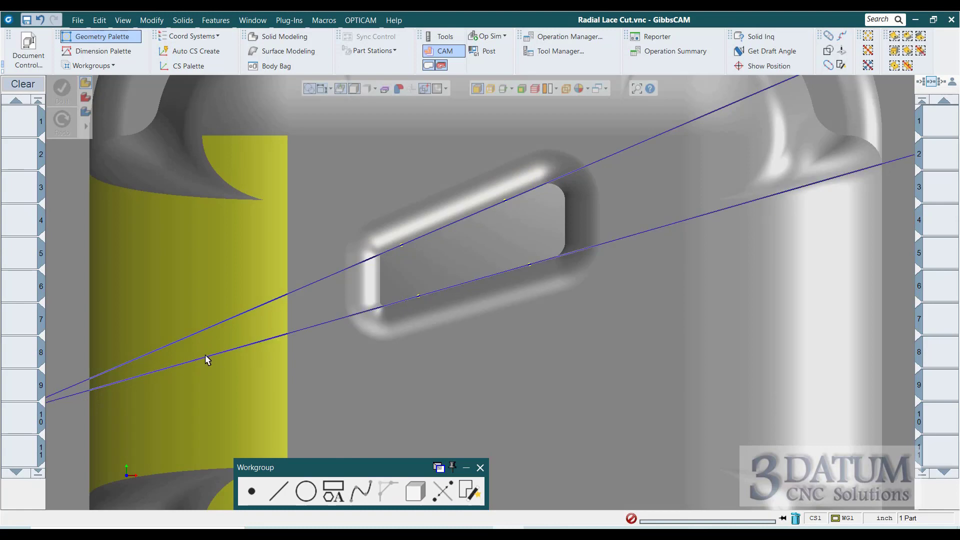
{"action": "right_click", "coordinate": [205, 356]}
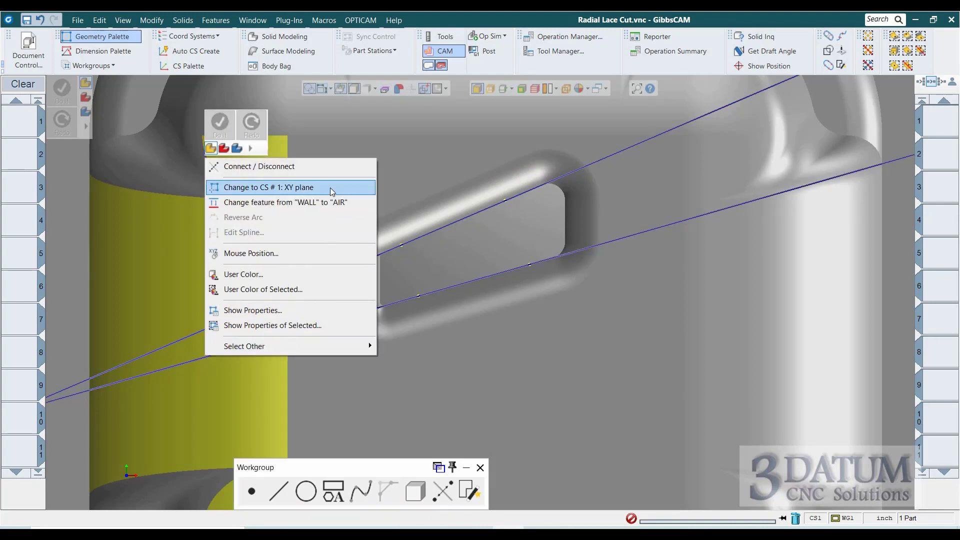
{"action": "left_click", "coordinate": [308, 166]}
- Delete both infinite lines, keeping their intersection point
{"action": "middle_click_drag", "start_coordinate": [218, 303], "coordinate": [364, 248]}
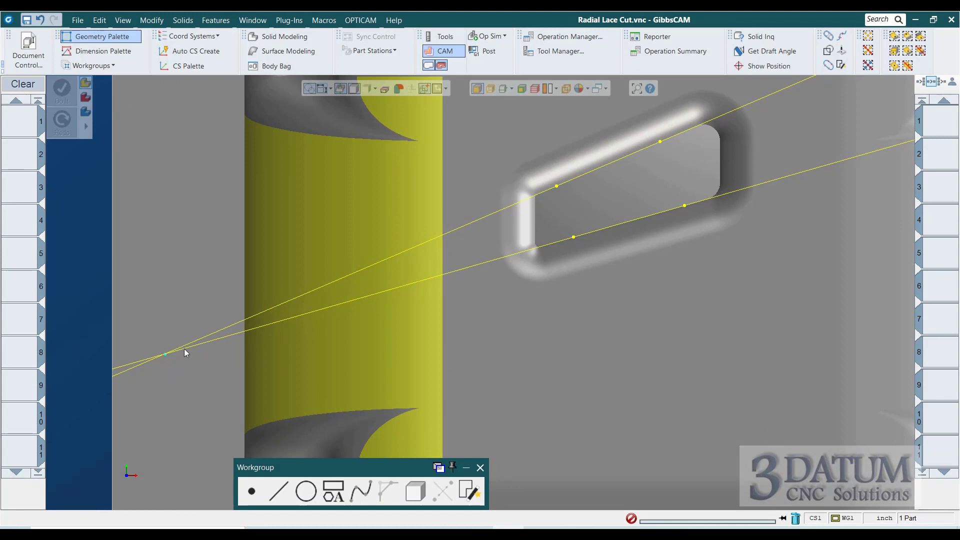
{"action": "left_click", "coordinate": [267, 312]}
{"action": "left_click", "coordinate": [271, 324], "text": "shift"}
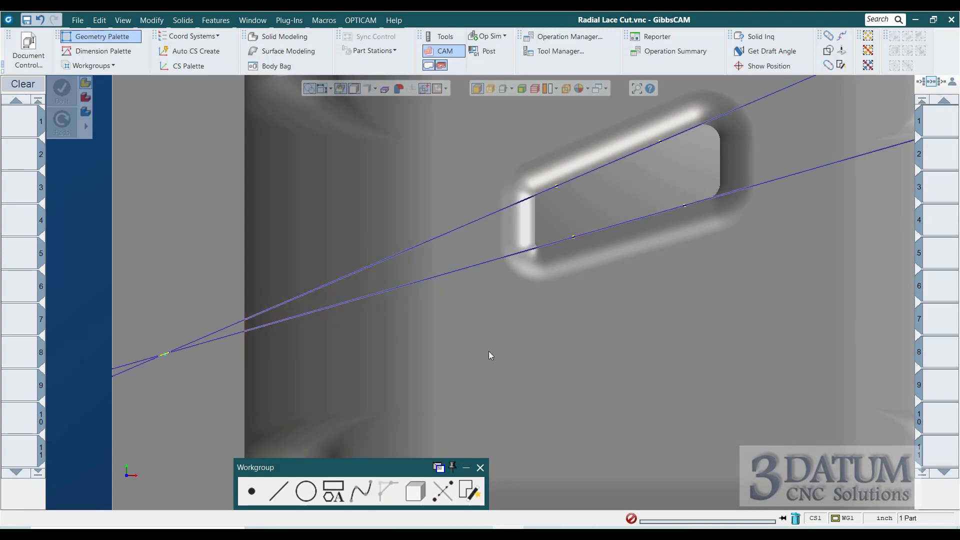
{"action": "left_click", "coordinate": [793, 515]}
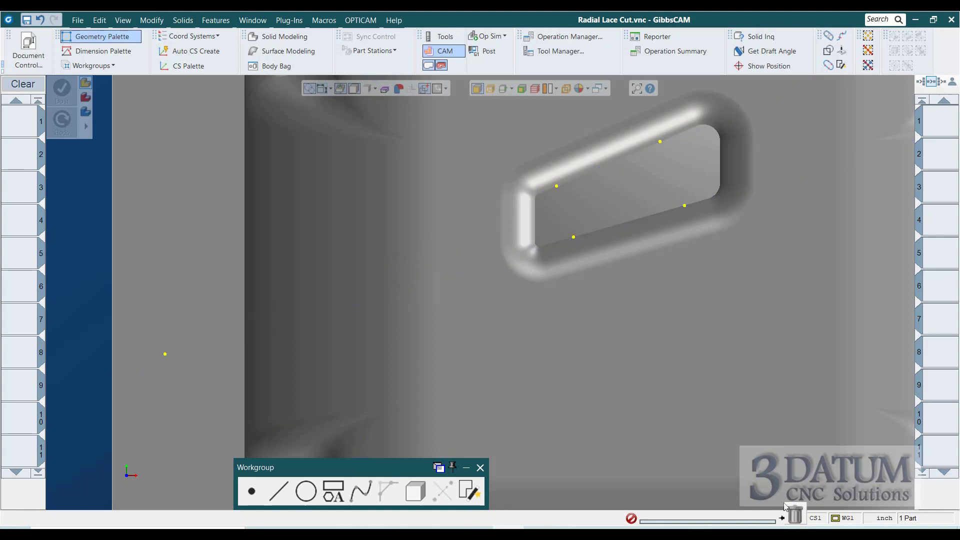
- Delete the four endpoints on the pocket floor's long edges, keeping only the intersection point
{"action": "scroll", "coordinate": [334, 340], "scroll_direction": "down", "scroll_amount": 1}
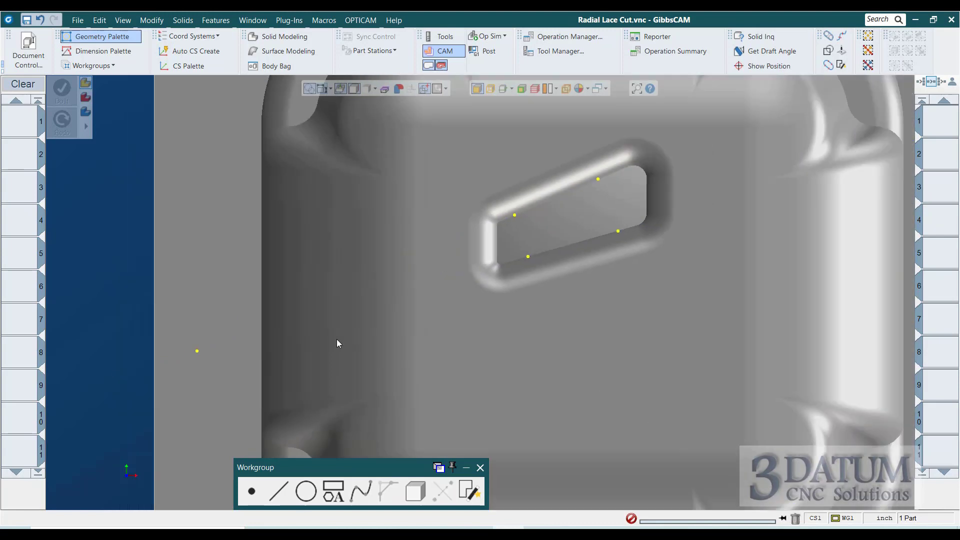
{"action": "left_click", "coordinate": [528, 256]}
{"action": "left_click", "coordinate": [618, 231], "text": "shift"}
{"action": "left_click", "coordinate": [598, 179], "text": "shift"}
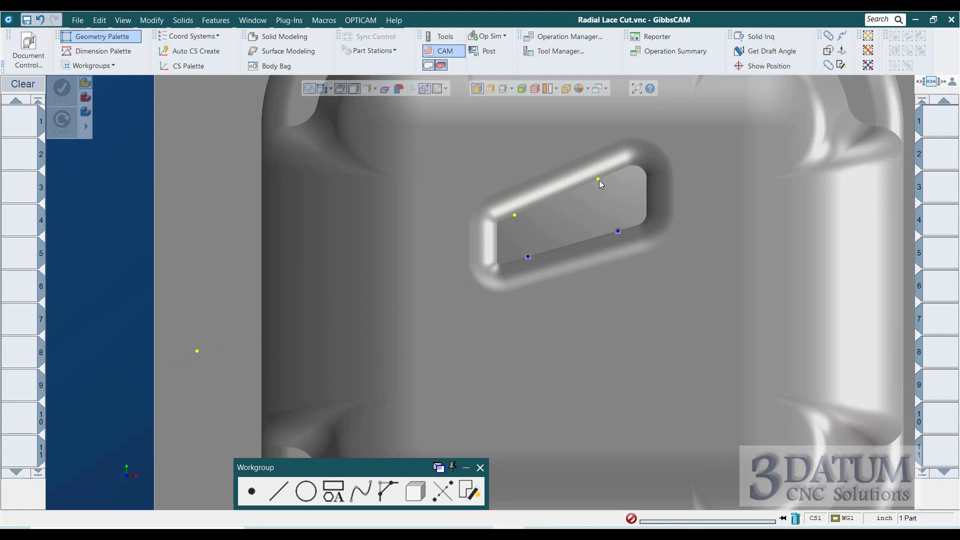
{"action": "left_click", "coordinate": [514, 215], "text": "shift"}
{"action": "left_click", "coordinate": [795, 519]}
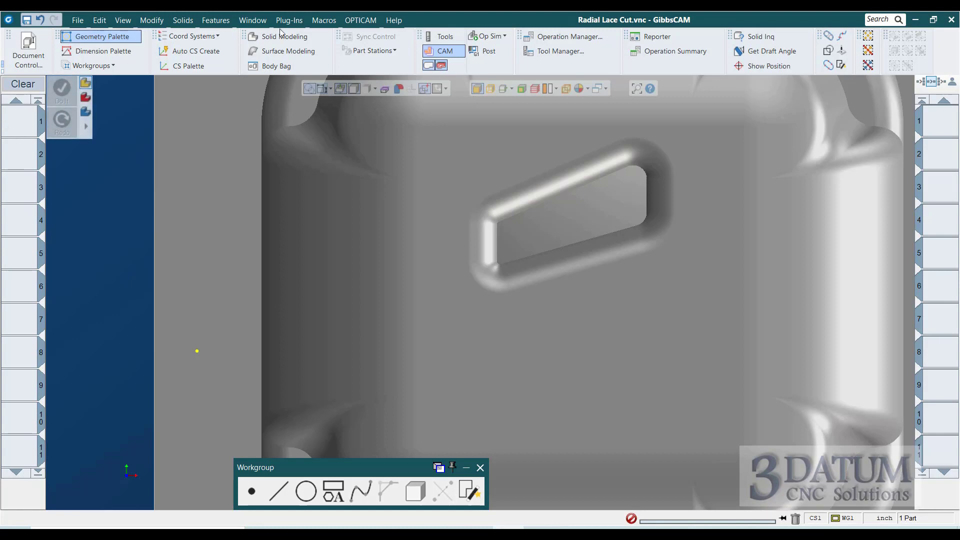
- Create an Advanced 3D Machining process with the 0.250 end mill and set its type to Lace Cut
{"action": "left_click", "coordinate": [440, 37]}
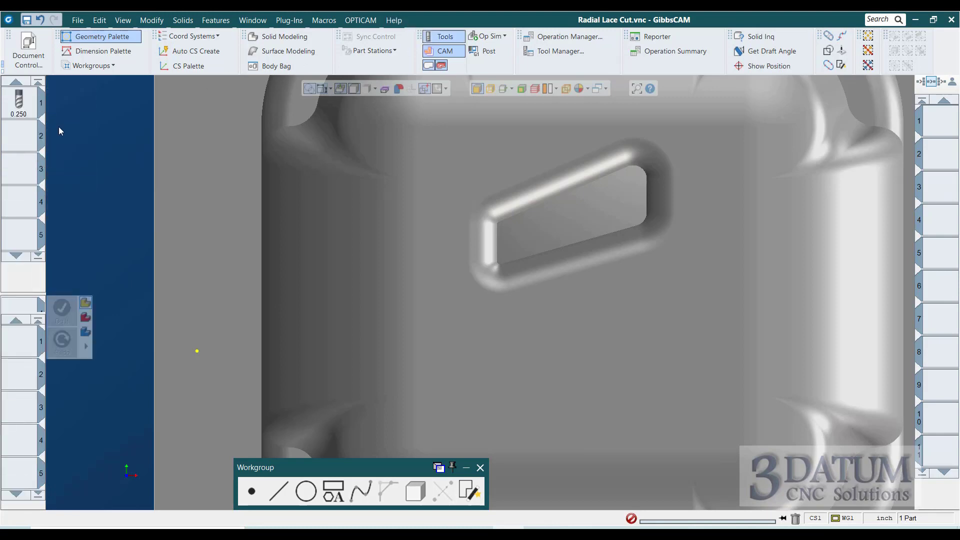
{"action": "left_click_drag", "start_coordinate": [29, 109], "coordinate": [26, 357]}
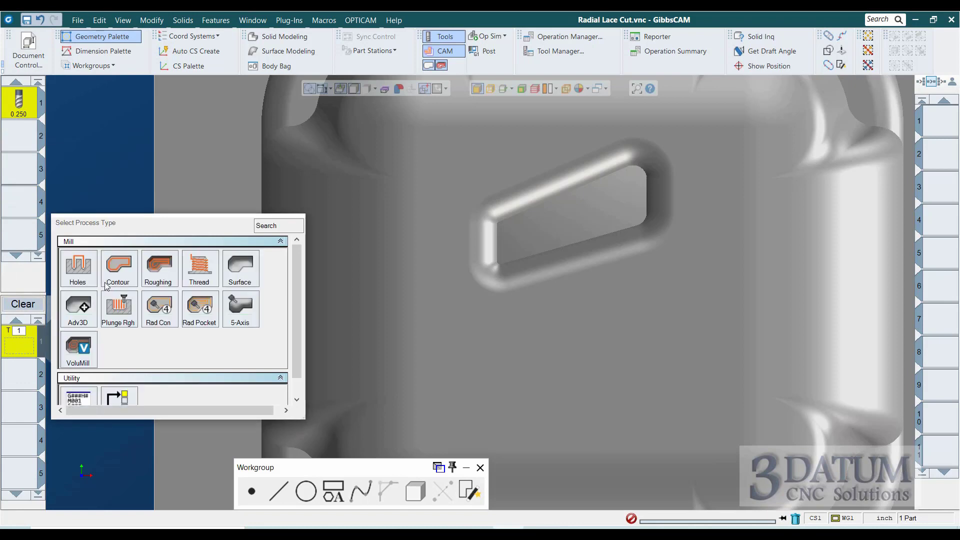
{"action": "left_click", "coordinate": [120, 329]}
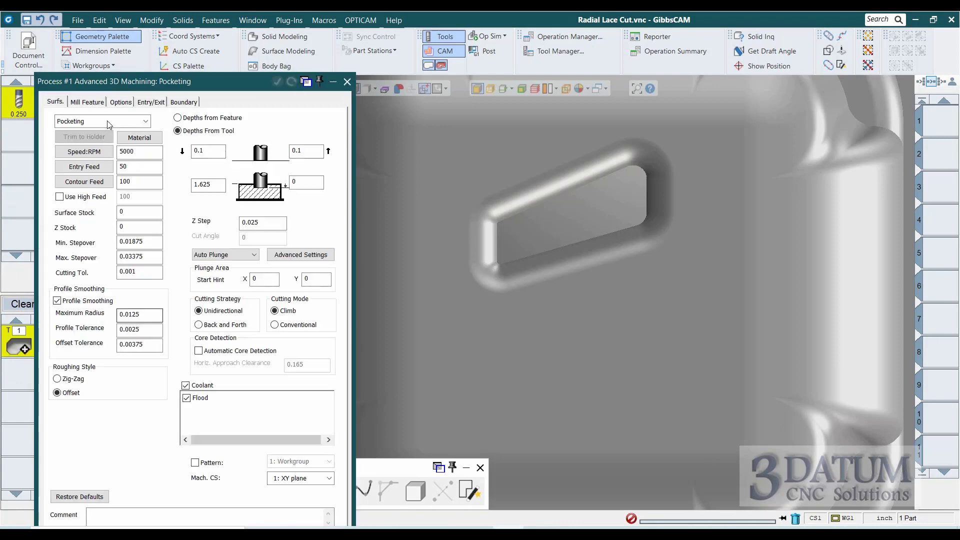
{"action": "left_click", "coordinate": [107, 123]}
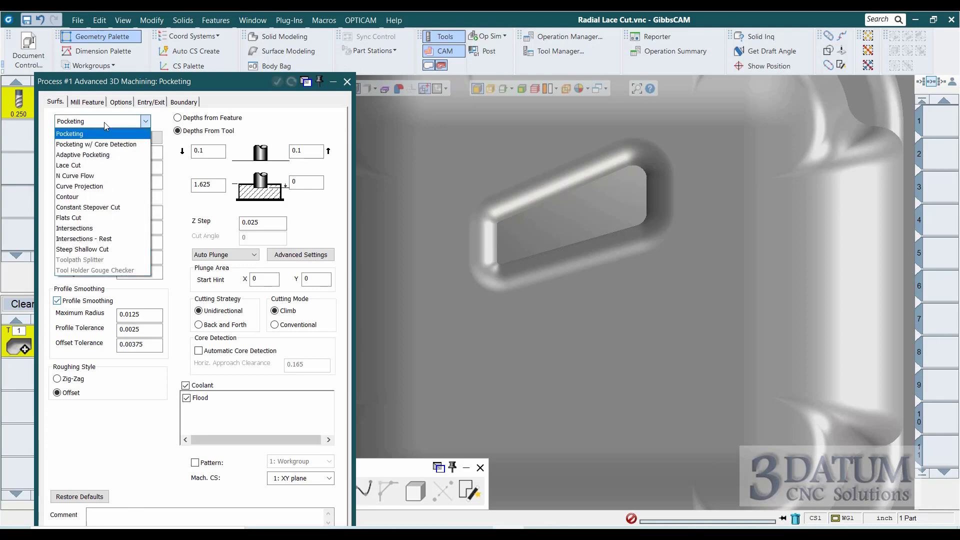
{"action": "left_click", "coordinate": [96, 166]}
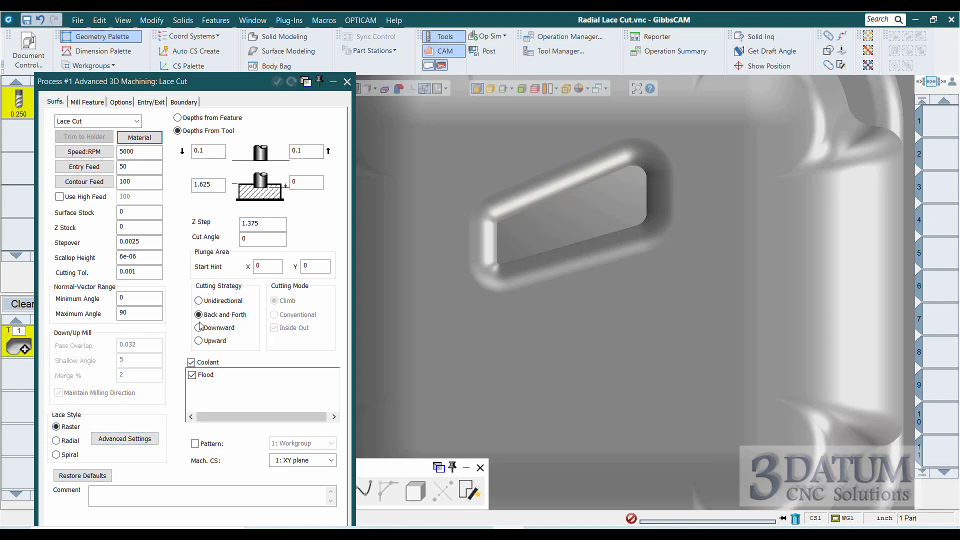
- Set the Lace Cut process's lace style to Radial and move its dialog clear of the part
{"action": "double_click", "coordinate": [260, 238]}
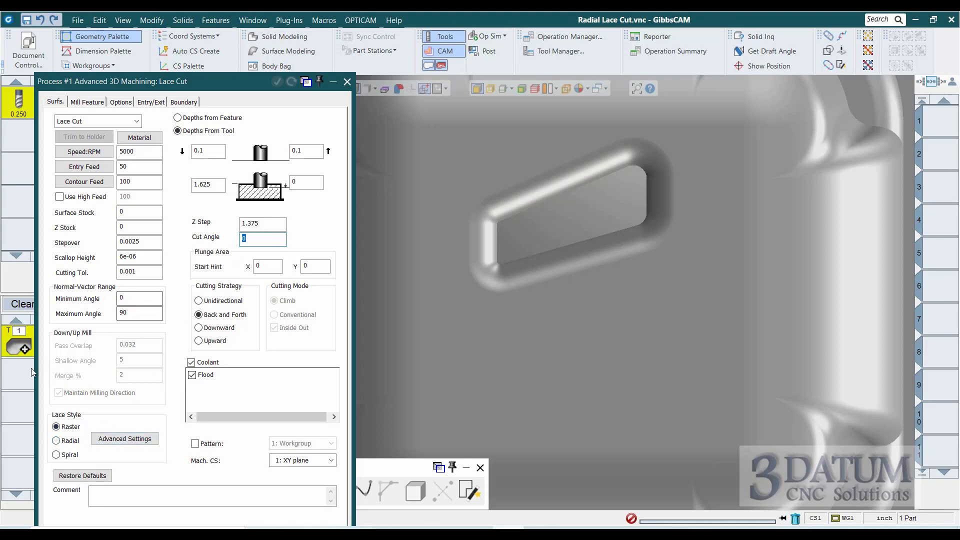
{"action": "left_click", "coordinate": [56, 441]}
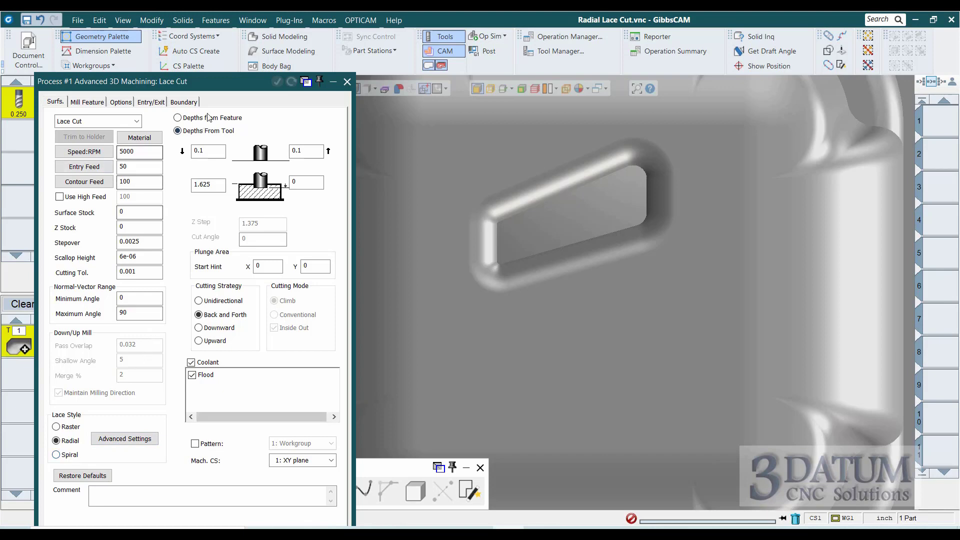
{"action": "left_click_drag", "start_coordinate": [219, 86], "coordinate": [192, 76]}
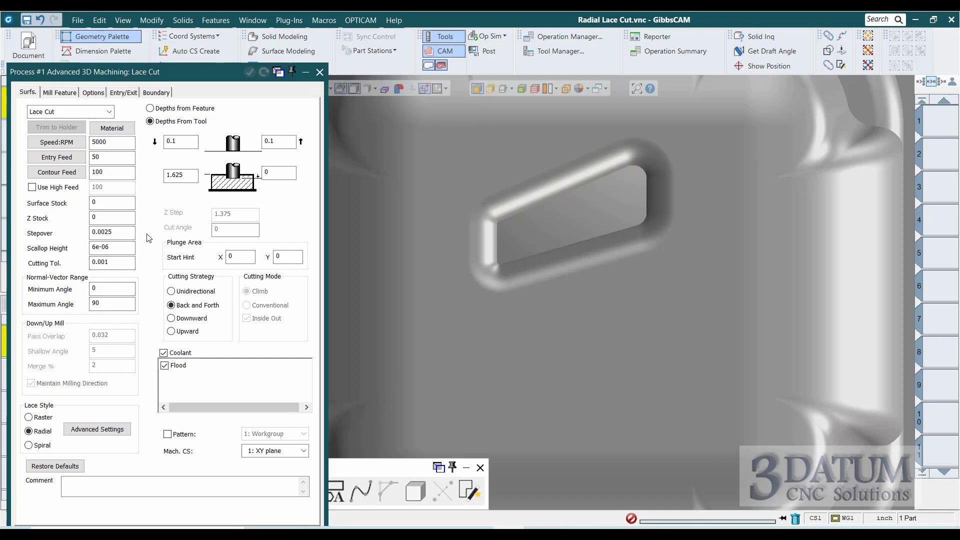
{"action": "left_click_drag", "start_coordinate": [215, 71], "coordinate": [213, 85]}
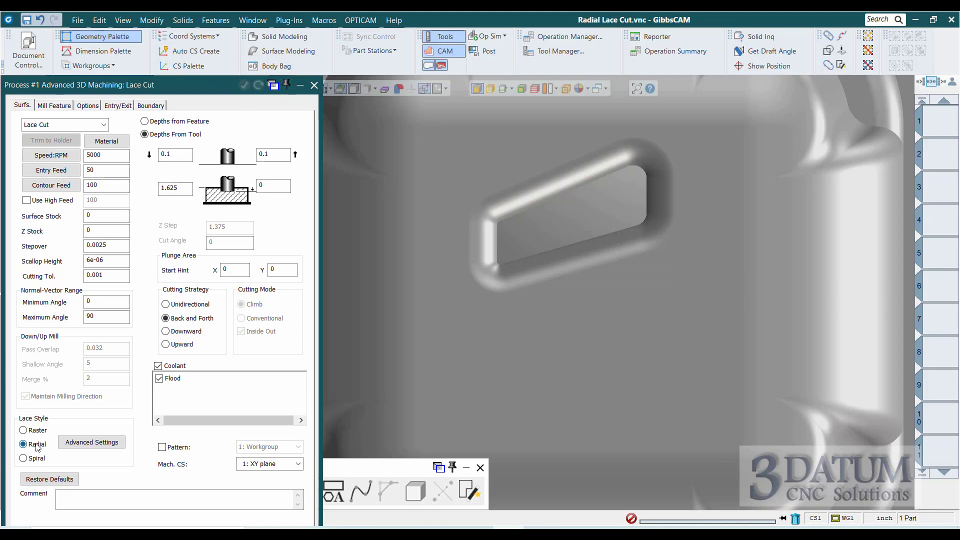
- In the radial lace's advanced settings, take the center from the intersection point, X 0.2 and Y -2.3
{"action": "scroll", "coordinate": [455, 368], "scroll_direction": "down", "scroll_amount": 3}
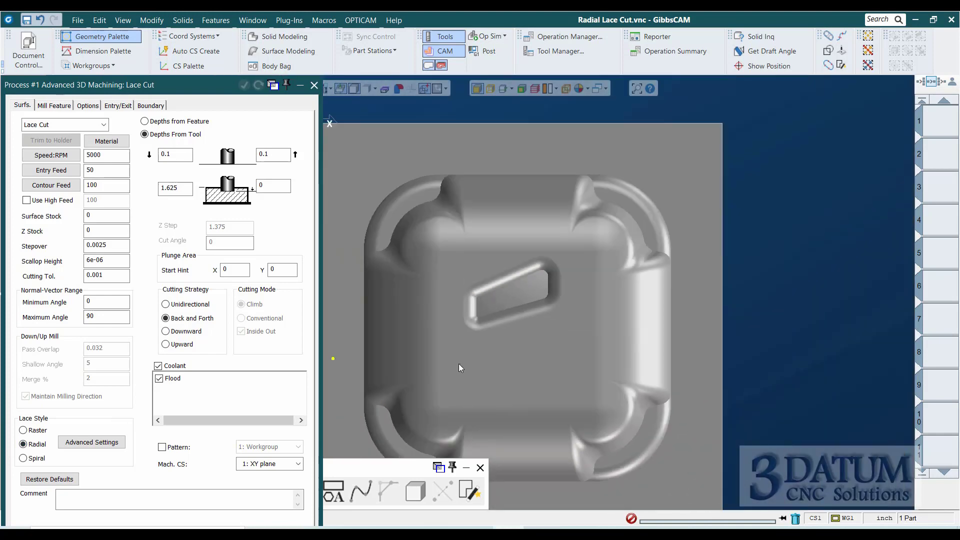
{"action": "middle_click_drag", "start_coordinate": [459, 364], "coordinate": [567, 315]}
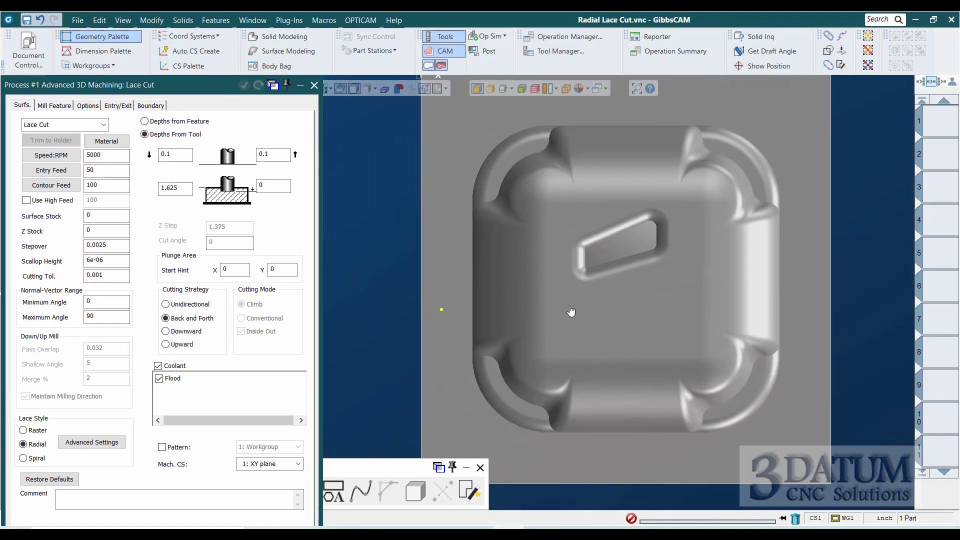
{"action": "left_click", "coordinate": [79, 444]}
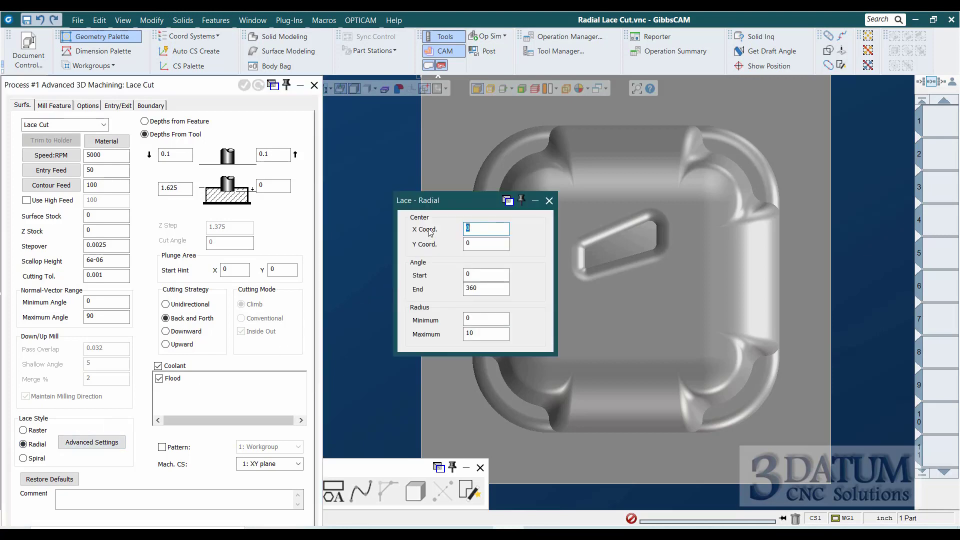
{"action": "left_click_drag", "start_coordinate": [451, 198], "coordinate": [310, 167]}
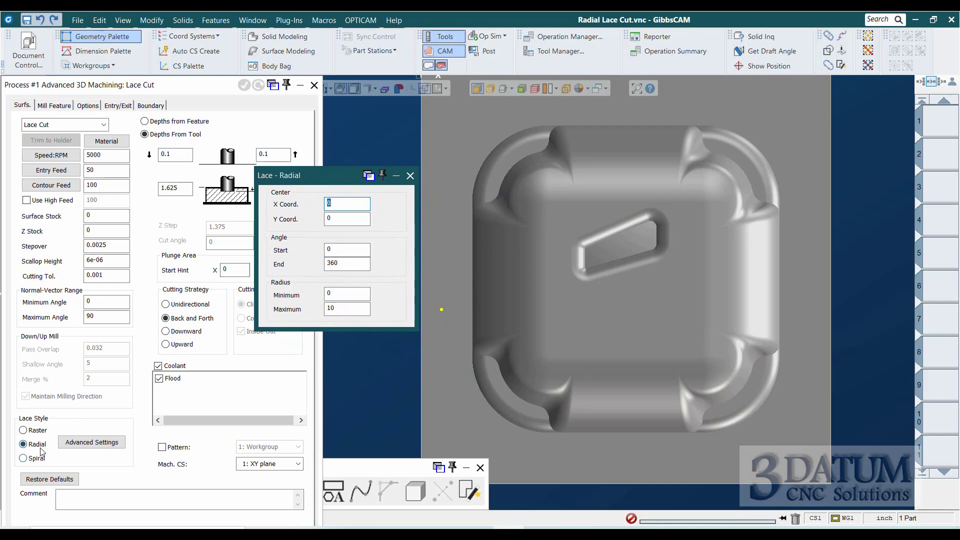
{"action": "left_click", "coordinate": [343, 205]}
{"action": "double_click", "coordinate": [343, 204]}
{"action": "left_click", "coordinate": [441, 309]}
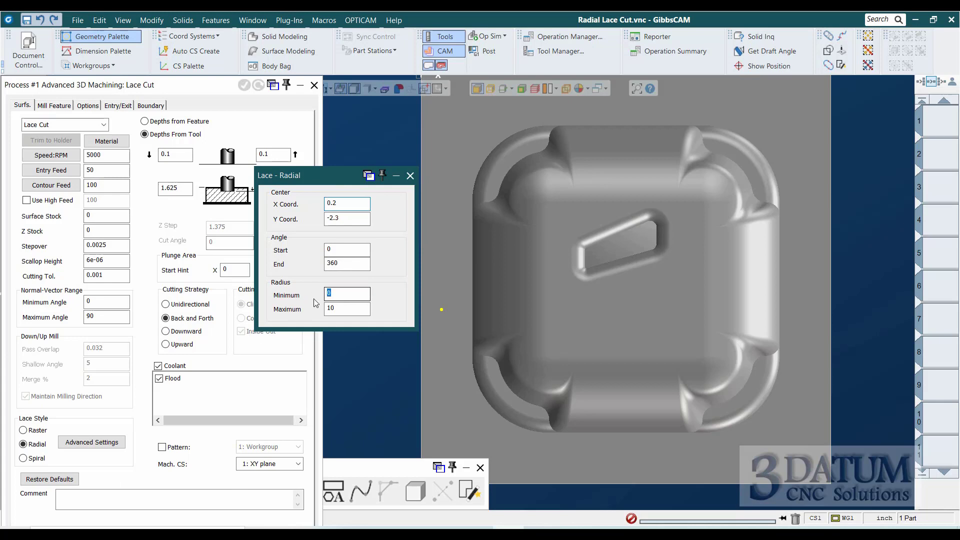
- Review the radial lace's minimum and maximum radius together with the Lace Cut stepover
{"action": "double_click", "coordinate": [338, 295]}
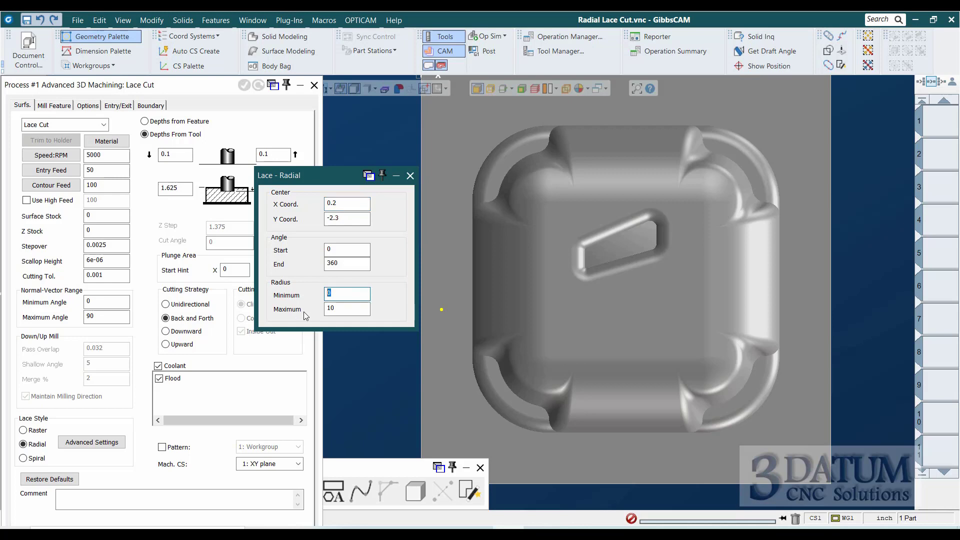
{"action": "double_click", "coordinate": [333, 311]}
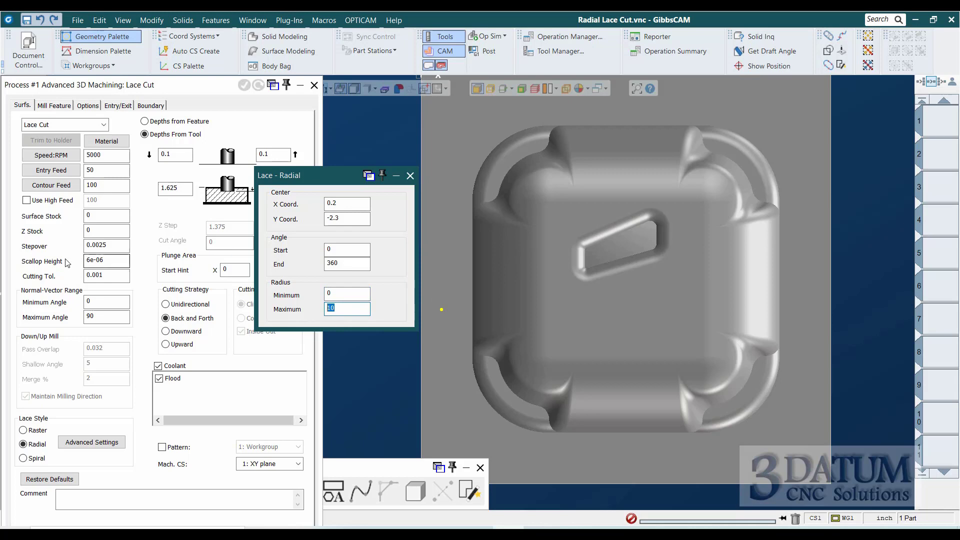
{"action": "double_click", "coordinate": [102, 245]}
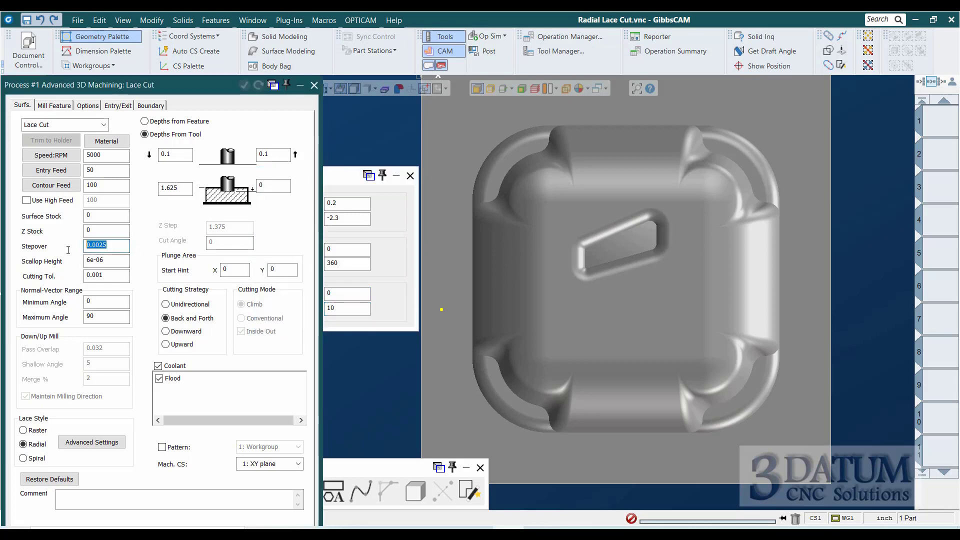
{"action": "left_click_drag", "start_coordinate": [346, 312], "coordinate": [318, 314]}
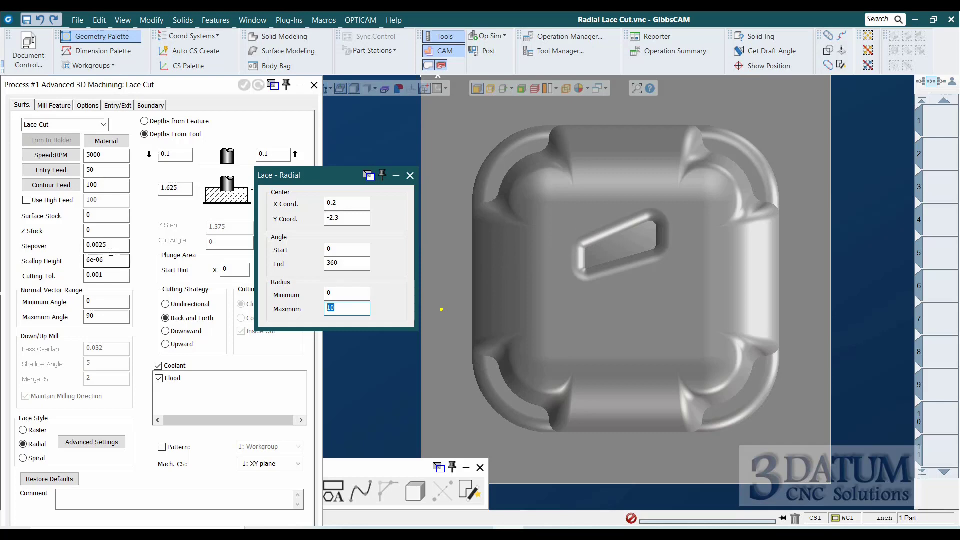
{"action": "left_click", "coordinate": [96, 250]}
{"action": "left_click", "coordinate": [344, 309]}
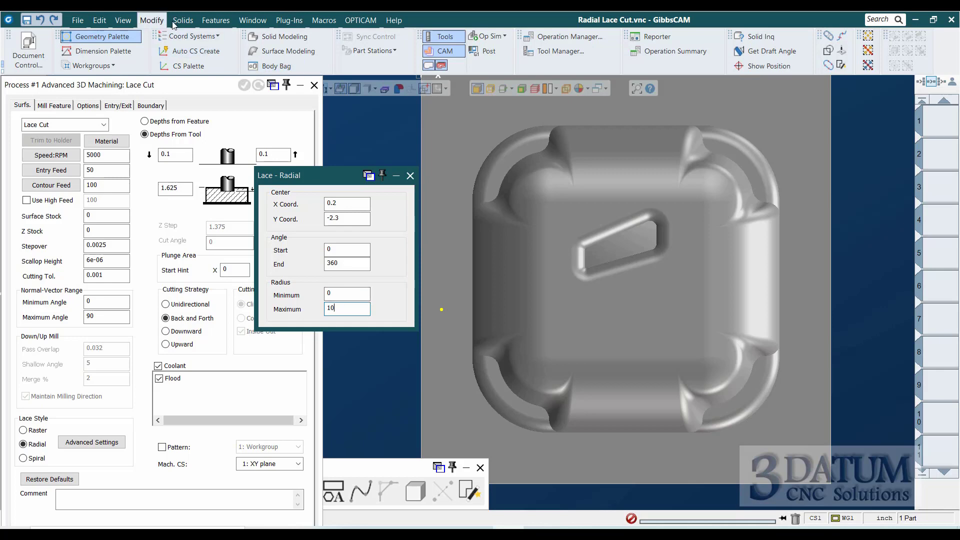
- Check coordinates around the pocket with the mouse position read-out and set the radial lace's maximum radius to 3
{"action": "left_click", "coordinate": [158, 22]}
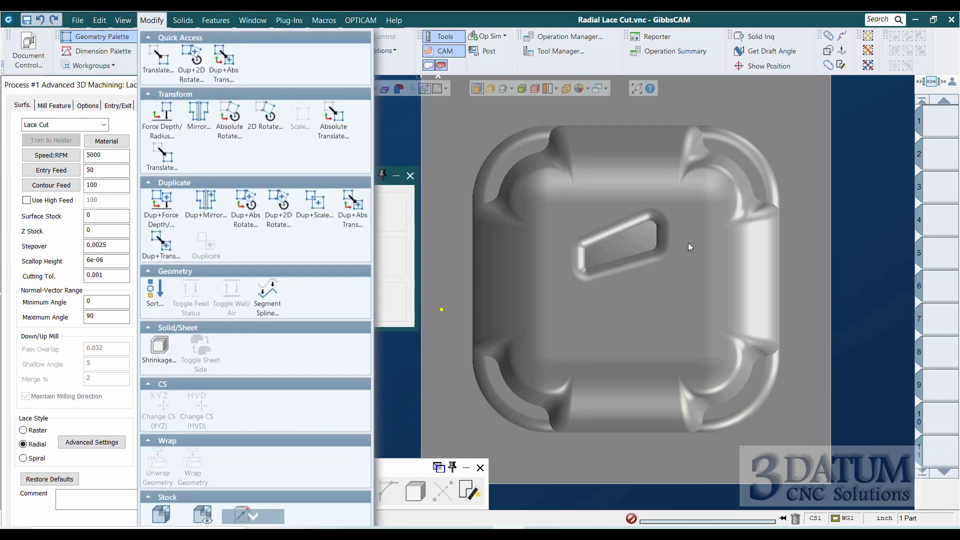
{"action": "left_click", "coordinate": [121, 20]}
{"action": "left_click", "coordinate": [145, 375]}
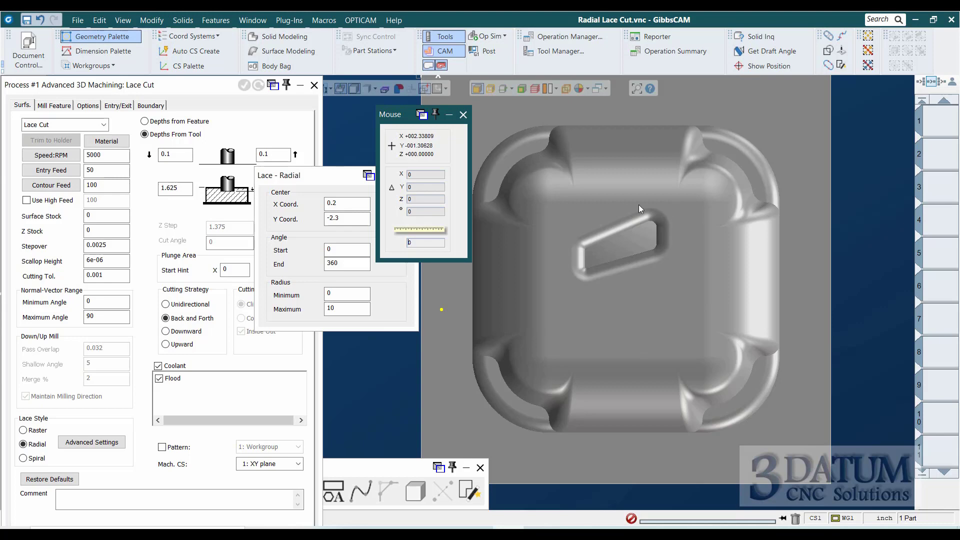
{"action": "left_click", "coordinate": [463, 114]}
{"action": "left_click_drag", "start_coordinate": [338, 310], "coordinate": [321, 310]}
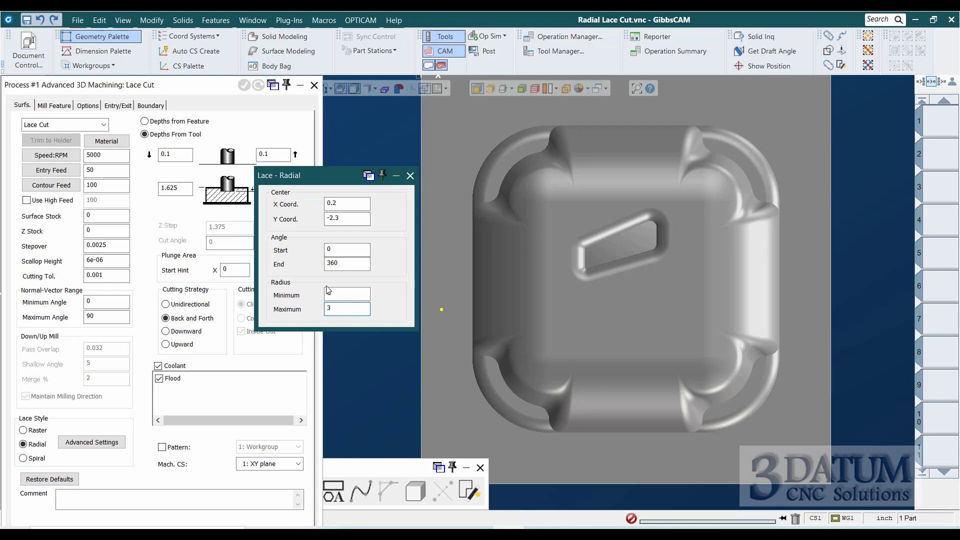
- Close the radial lace settings, set the Lace Cut stepover to 0.008 and select the tapered pocket's floor face
{"action": "left_click", "coordinate": [410, 176]}
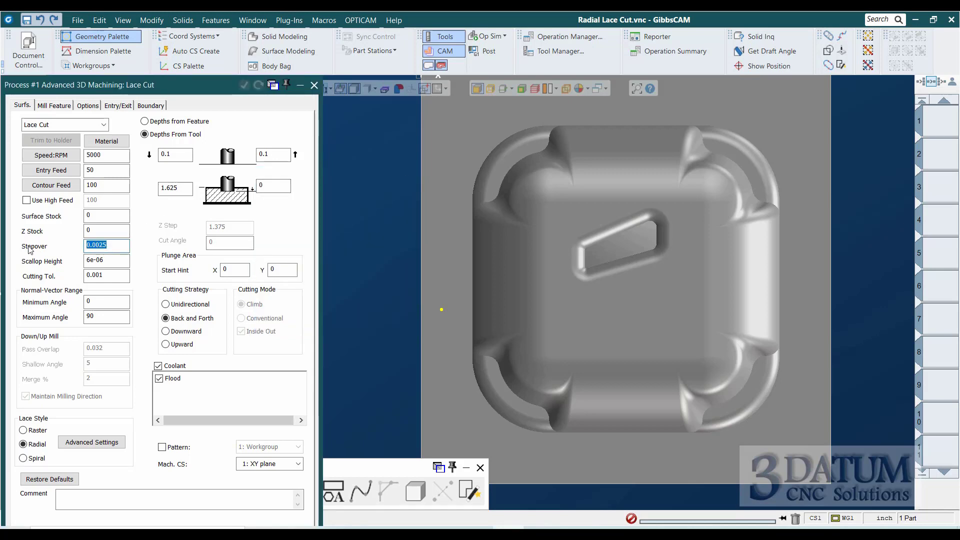
{"action": "type", "text": ".008"}
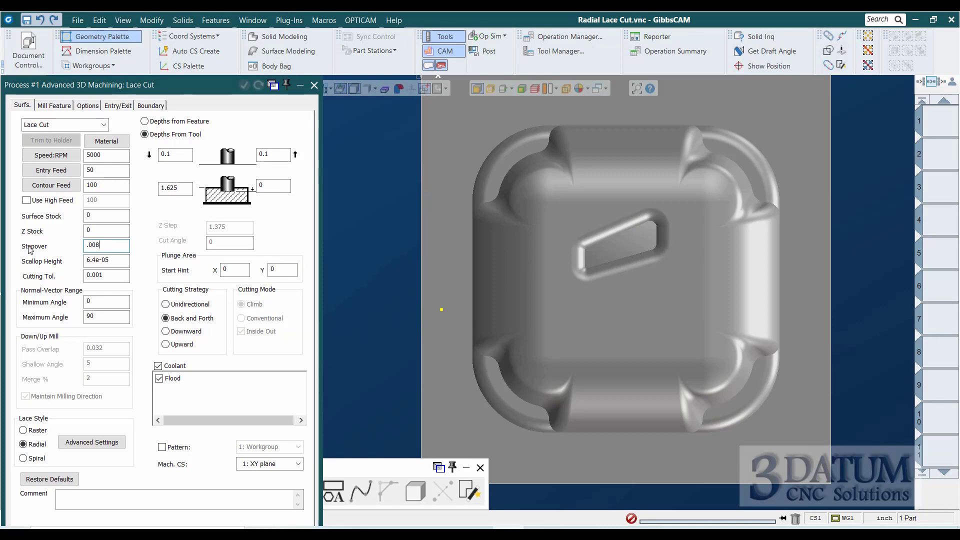
{"action": "left_click", "coordinate": [623, 245]}
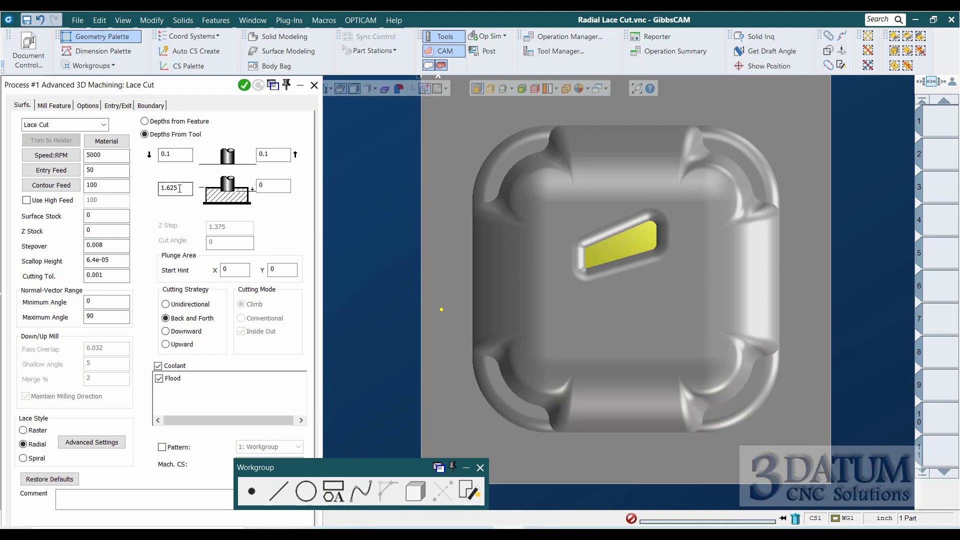
- Set the process's top depth to 0 and take the final depth of -0.875 from the pocket floor
{"action": "left_click_drag", "start_coordinate": [182, 189], "coordinate": [120, 189]}
{"action": "type", "text": "0"}
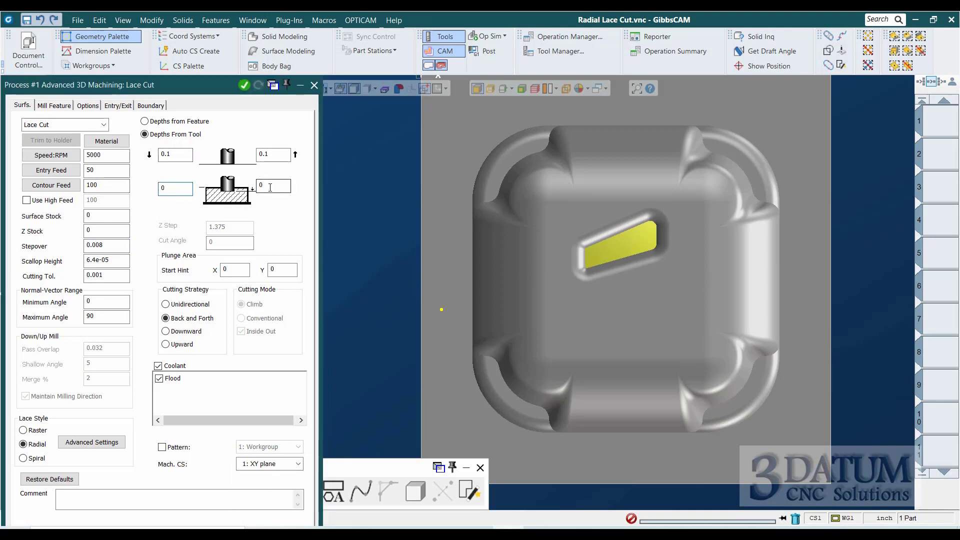
{"action": "left_click", "coordinate": [261, 185]}
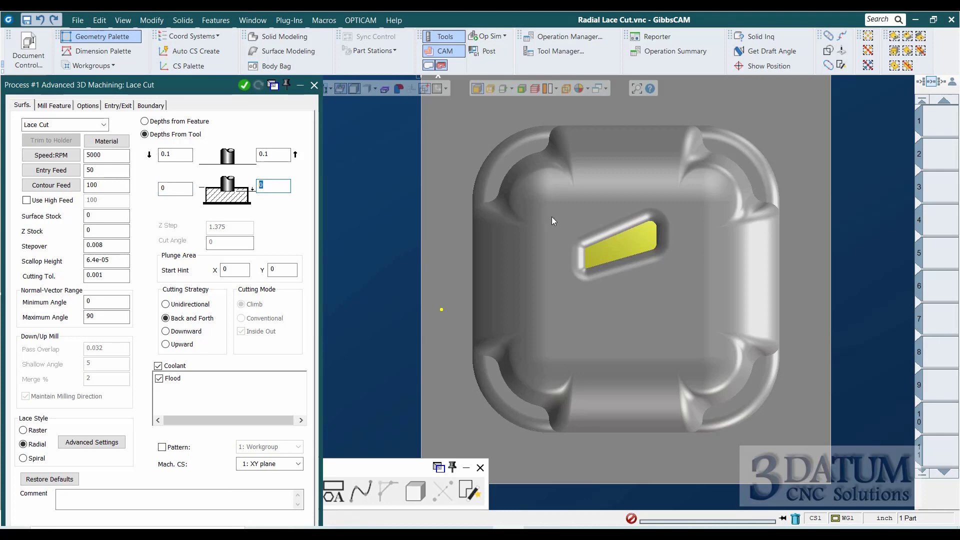
{"action": "type", "text": "-1"}
{"action": "left_click", "coordinate": [631, 248]}
- Set the Lace Cut's boundary type to Silhouette and its stock type to None
{"action": "left_click", "coordinate": [154, 106]}
{"action": "left_click_drag", "start_coordinate": [120, 86], "coordinate": [165, 77]}
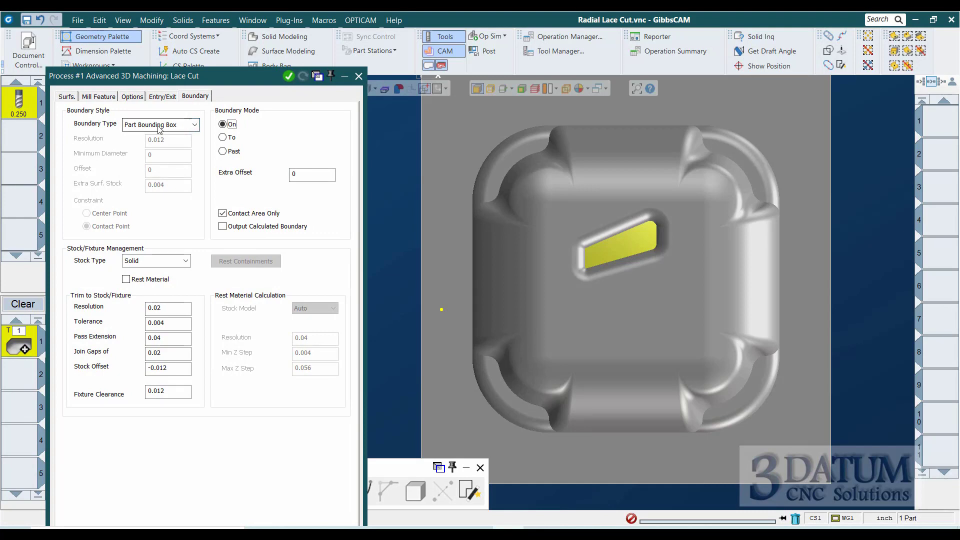
{"action": "scroll", "coordinate": [520, 185], "scroll_direction": "down", "scroll_amount": 2}
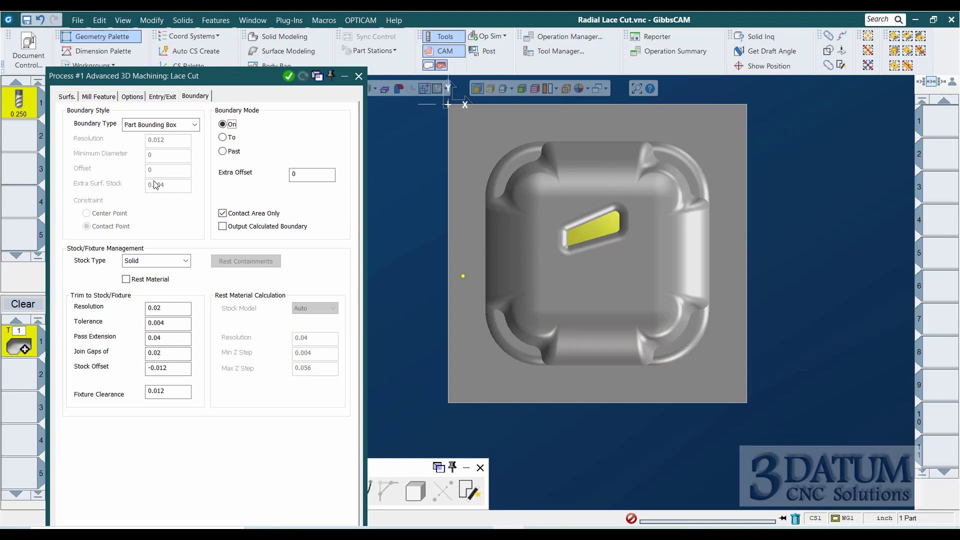
{"action": "left_click", "coordinate": [155, 126]}
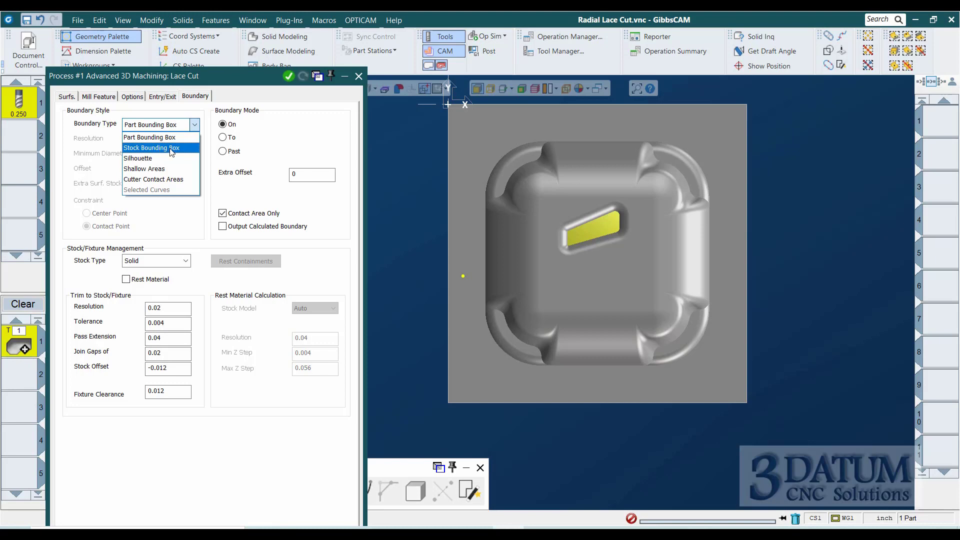
{"action": "left_click", "coordinate": [139, 160]}
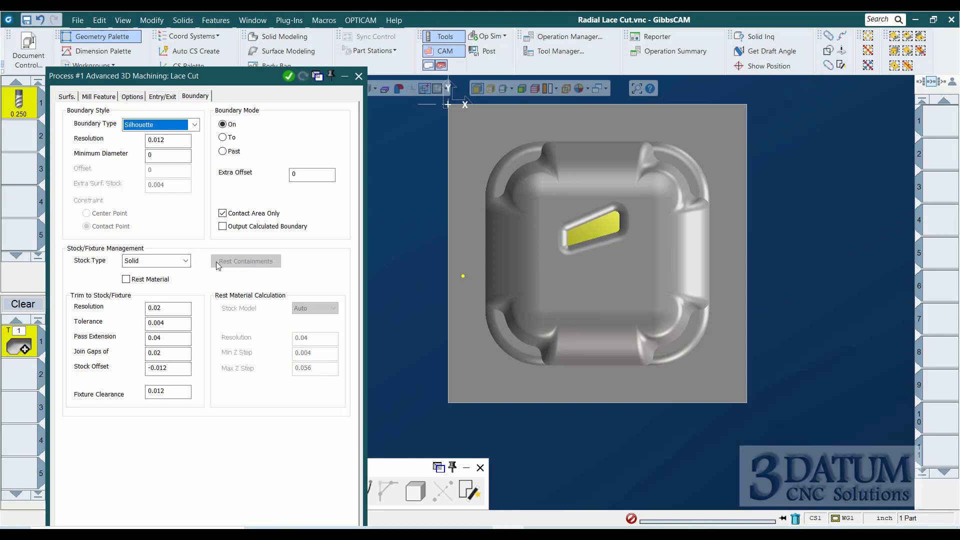
{"action": "left_click", "coordinate": [153, 264]}
{"action": "left_click", "coordinate": [147, 274]}
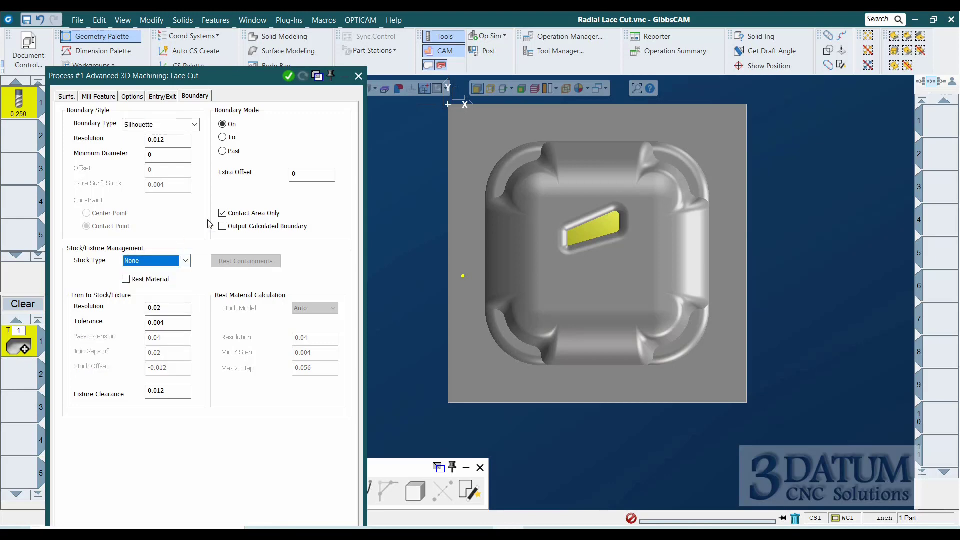
- Calculate the Lace Cut operation with the task progress list shown, and examine the radial passes on the pocket floor
{"action": "left_click", "coordinate": [290, 77]}
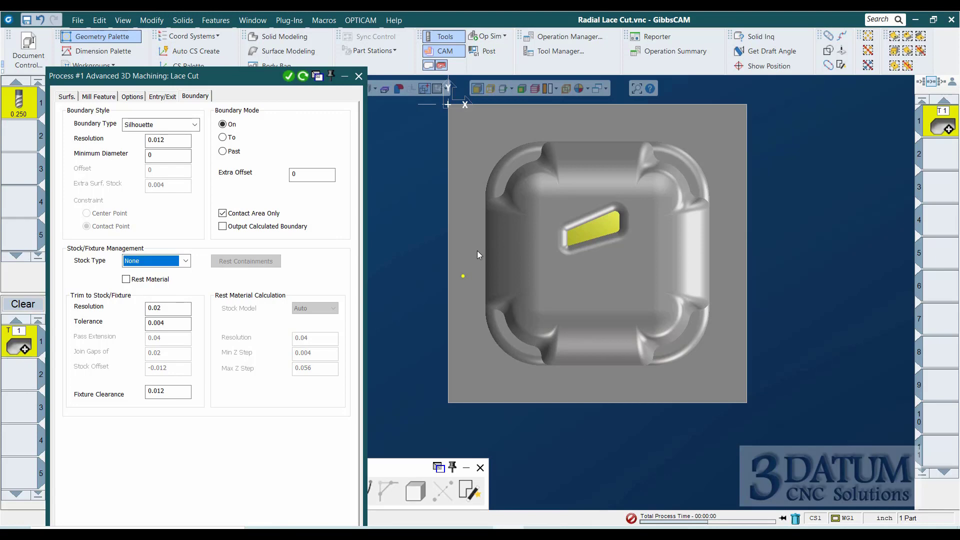
{"action": "left_click", "coordinate": [783, 520]}
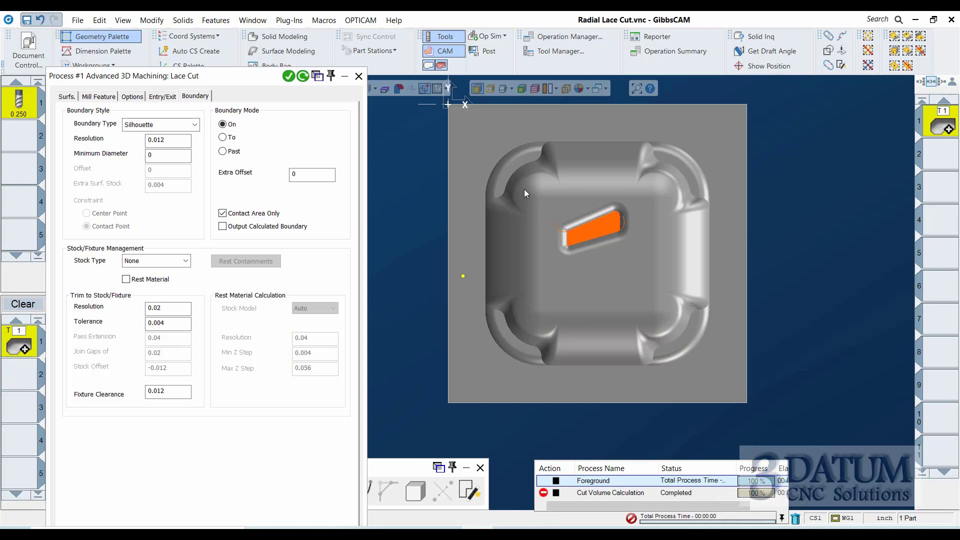
{"action": "left_click_drag", "start_coordinate": [523, 189], "coordinate": [665, 293]}
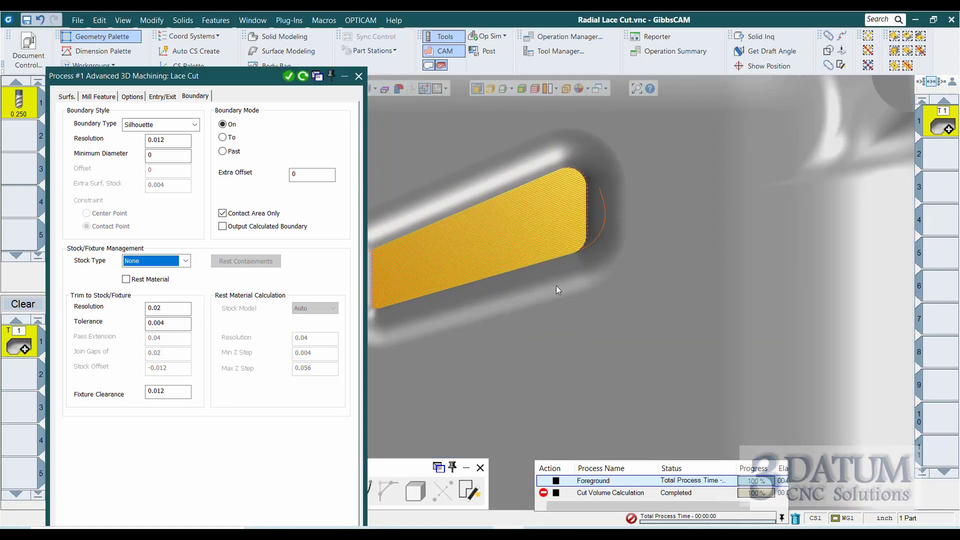
{"action": "middle_click_drag", "start_coordinate": [555, 286], "coordinate": [734, 261]}
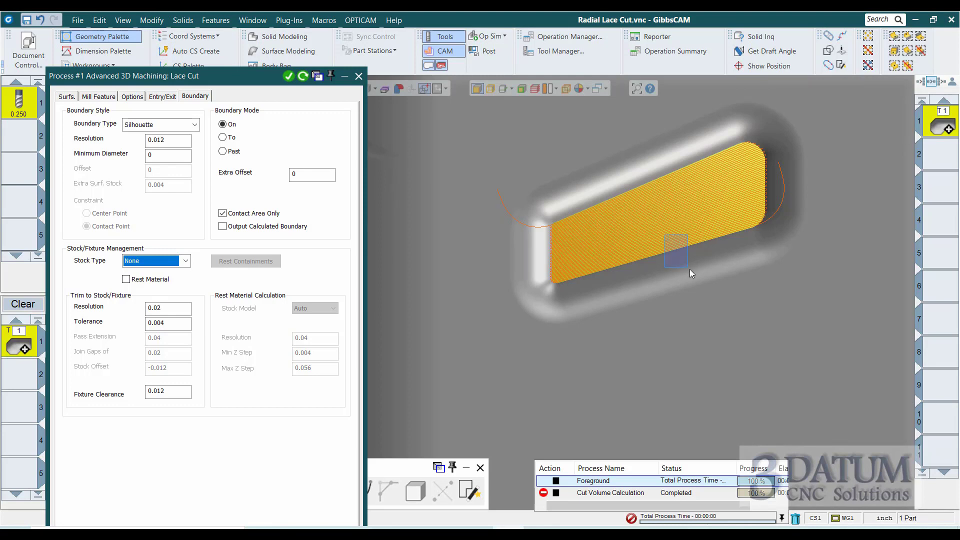
{"action": "left_click_drag", "start_coordinate": [689, 269], "coordinate": [689, 268]}
{"action": "scroll", "coordinate": [663, 238], "scroll_direction": "down", "scroll_amount": 5}
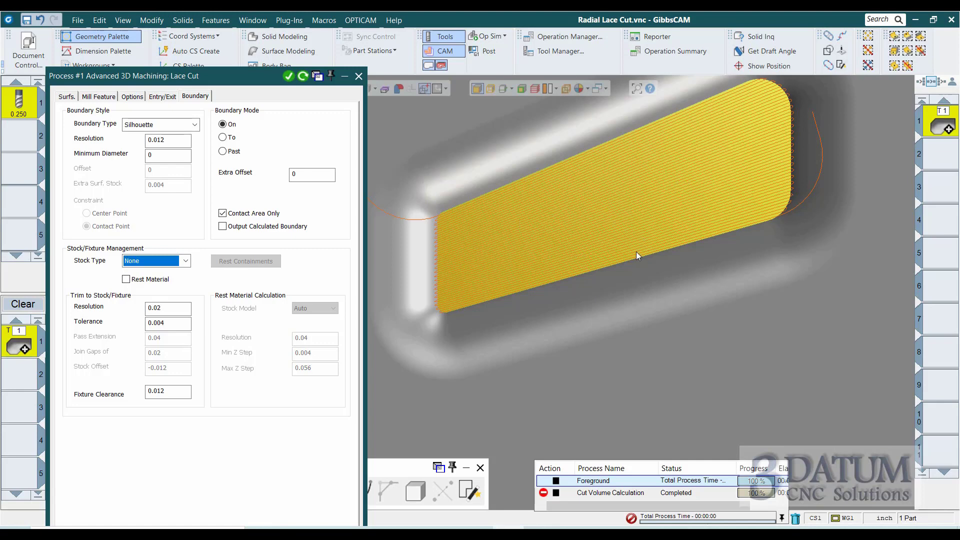
{"action": "scroll", "coordinate": [701, 292], "scroll_direction": "down", "scroll_amount": 3}
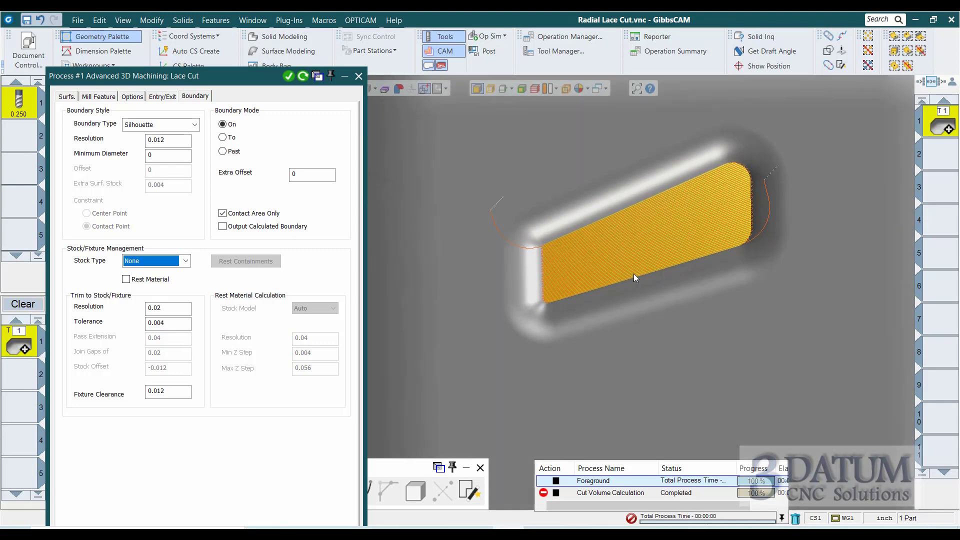
{"action": "middle_click_drag", "start_coordinate": [634, 274], "coordinate": [677, 213]}
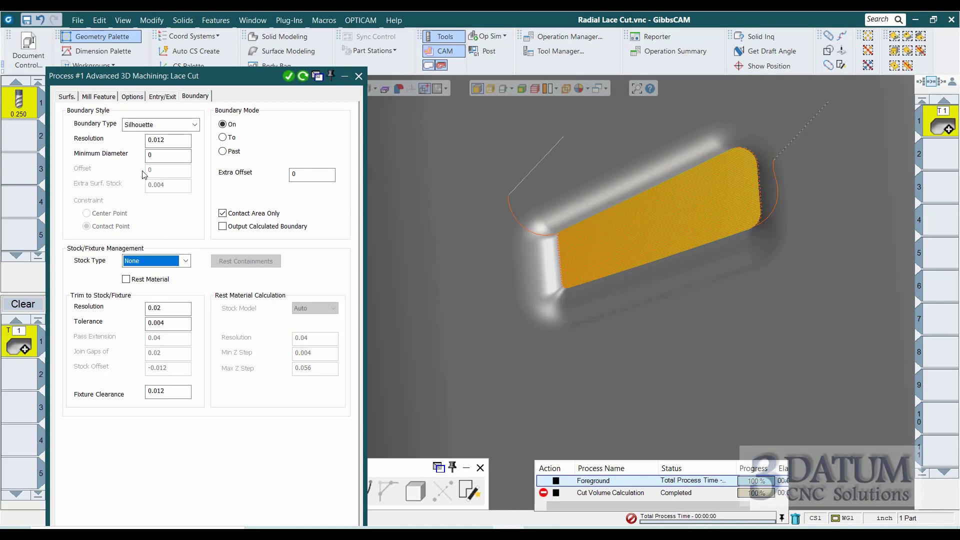
{"action": "left_click", "coordinate": [453, 256]}
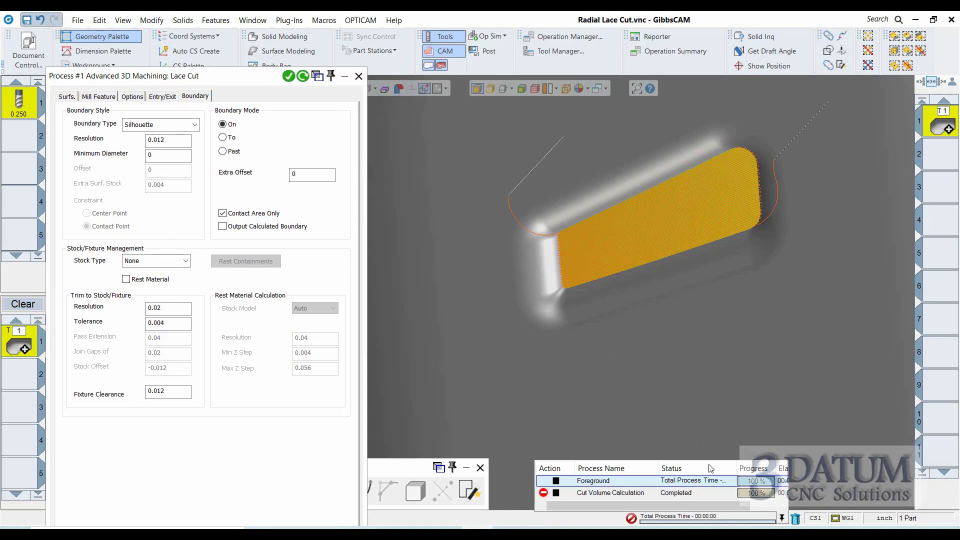
- Set the Lace Cut stepover to 0.02
{"action": "left_click", "coordinate": [70, 98]}
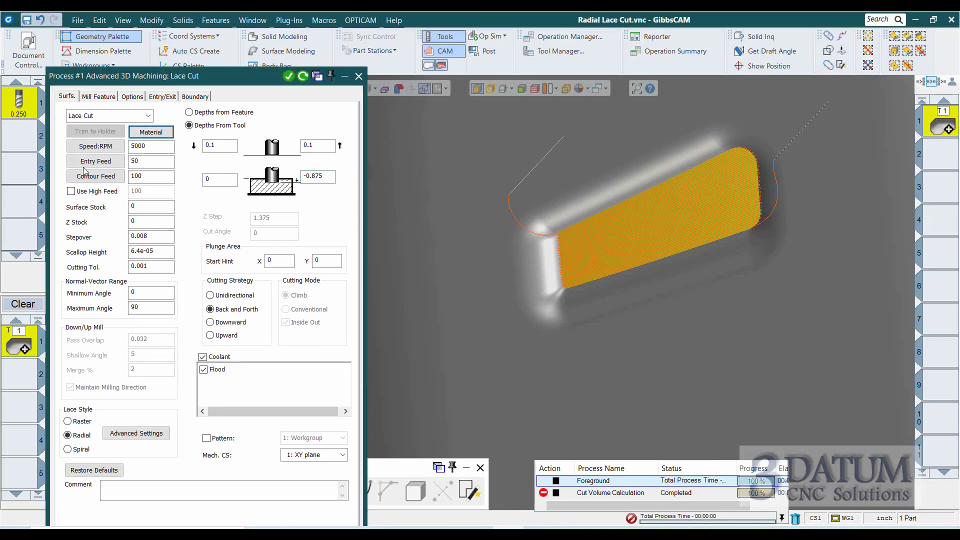
{"action": "double_click", "coordinate": [154, 239]}
{"action": "type", "text": ".0"}
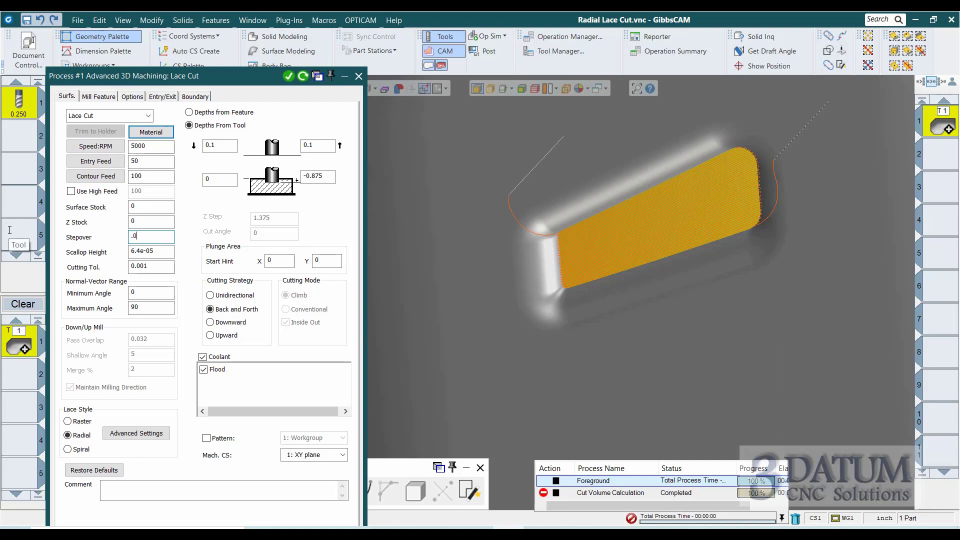
{"action": "type", "text": "15"}
{"action": "key", "text": "BackSpace"}
{"action": "key", "text": "BackSpace"}
{"action": "type", "text": "2"}
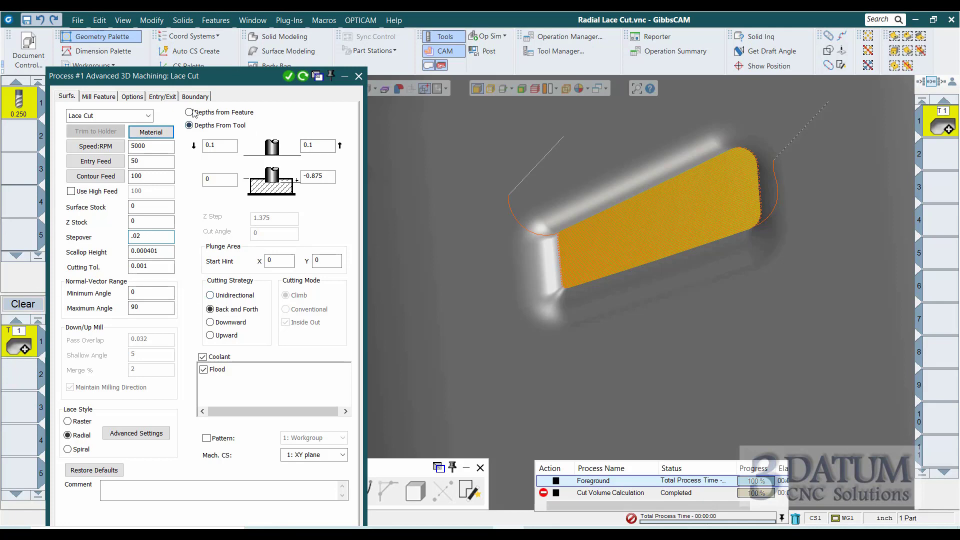
- Reduce the entry arc radii to a quarter, giving 0.01562 vertical and 0.03125 horizontal
{"action": "left_click", "coordinate": [168, 98]}
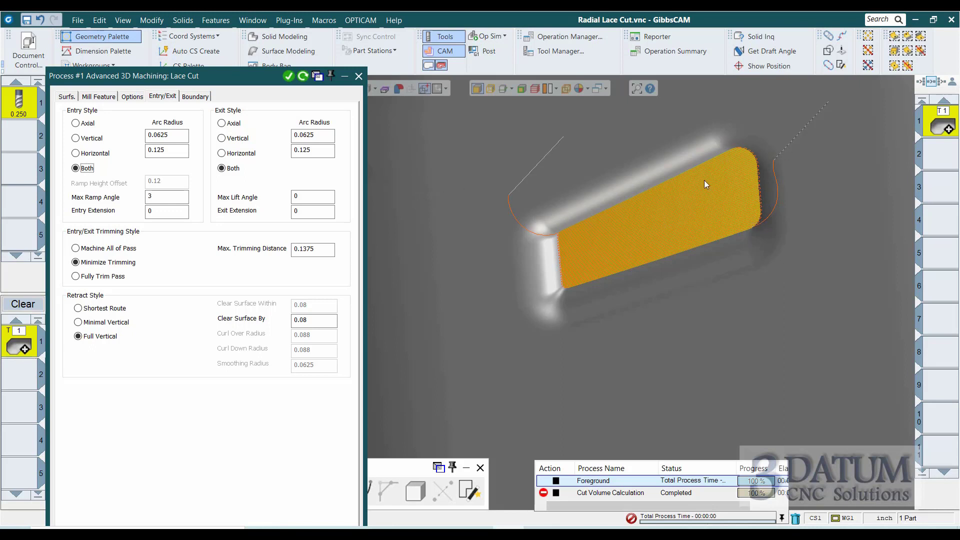
{"action": "left_click", "coordinate": [174, 134]}
{"action": "type", "text": "4"}
{"action": "key", "text": "Tab"}
{"action": "left_click", "coordinate": [174, 149]}
{"action": "type", "text": "/4"}
{"action": "key", "text": "Tab"}
- Reduce the exit arc radii to a quarter, 0.01562 vertical and 0.03125 horizontal, and recalculate the operation
{"action": "left_click", "coordinate": [317, 134]}
{"action": "type", "text": "/4"}
{"action": "key", "text": "Tab"}
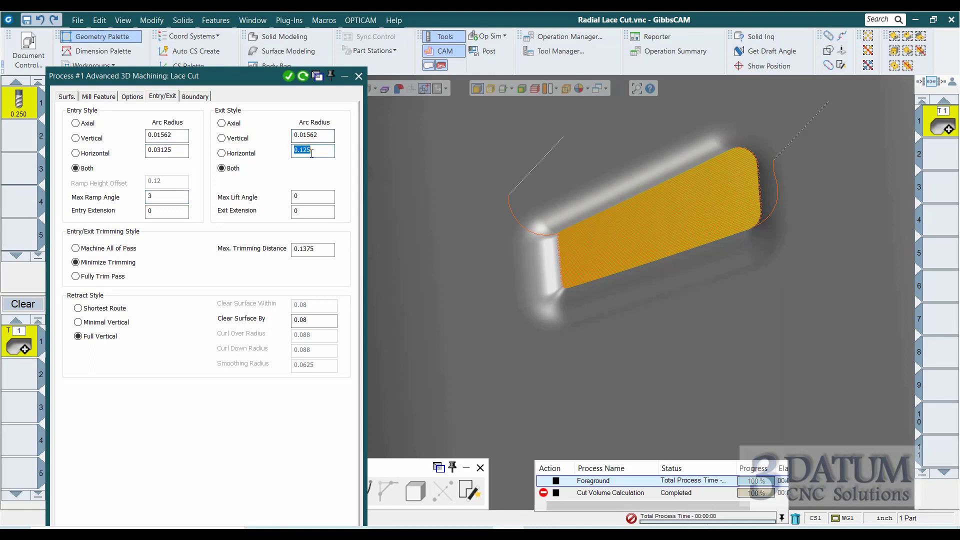
{"action": "left_click", "coordinate": [315, 152]}
{"action": "type", "text": "/4"}
{"action": "key", "text": "Tab"}
{"action": "left_click", "coordinate": [304, 79]}
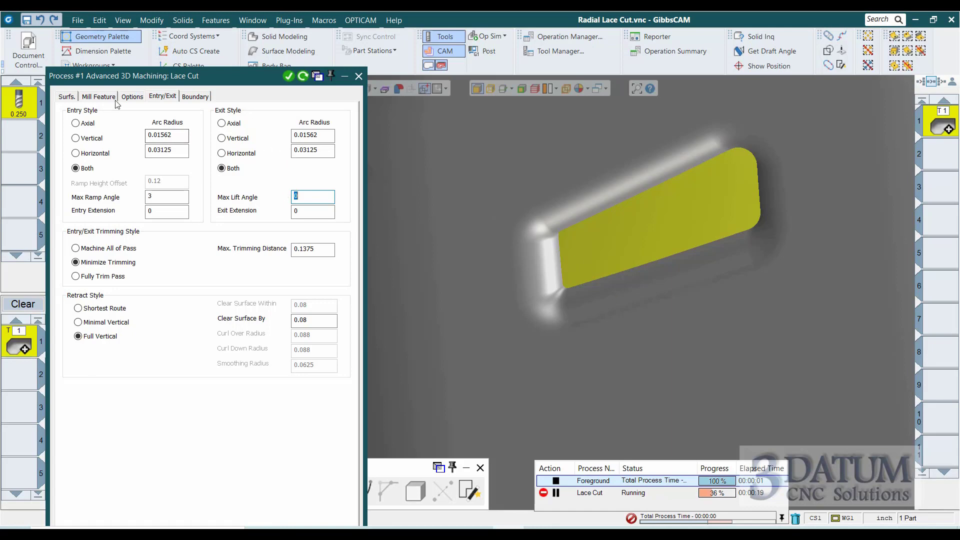
- Examine the recalculated passes and their entry and exit arcs up close and in an isometric view
{"action": "left_click", "coordinate": [74, 95]}
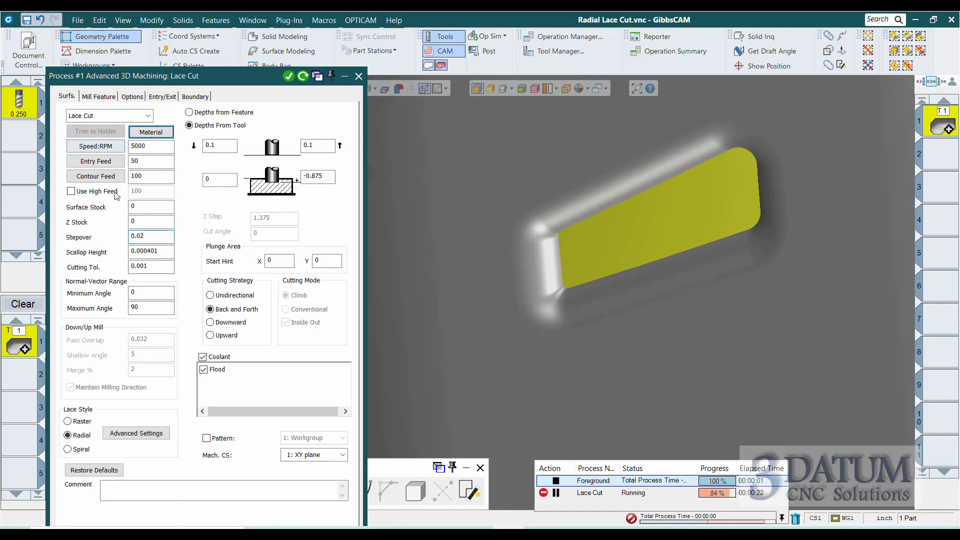
{"action": "double_click", "coordinate": [140, 236]}
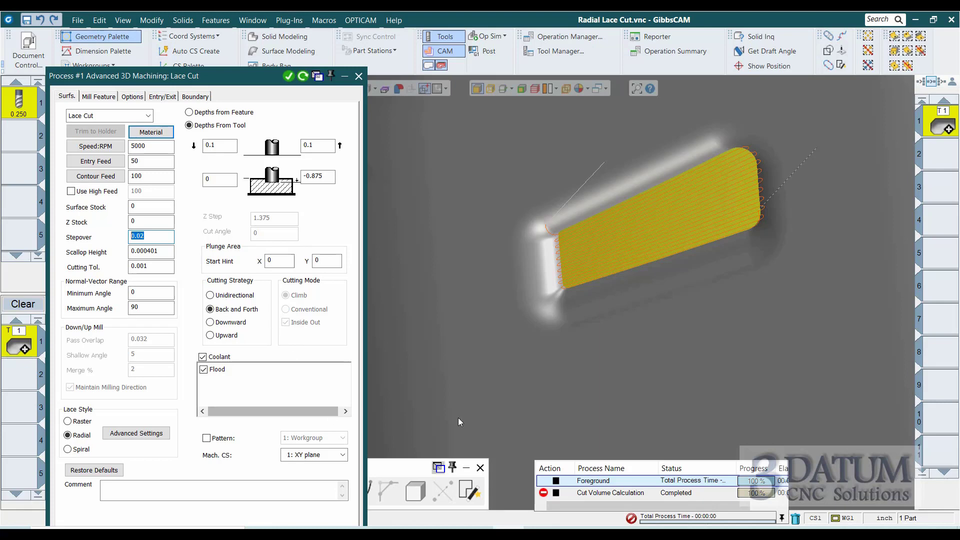
{"action": "scroll", "coordinate": [693, 295], "scroll_direction": "up", "scroll_amount": 5}
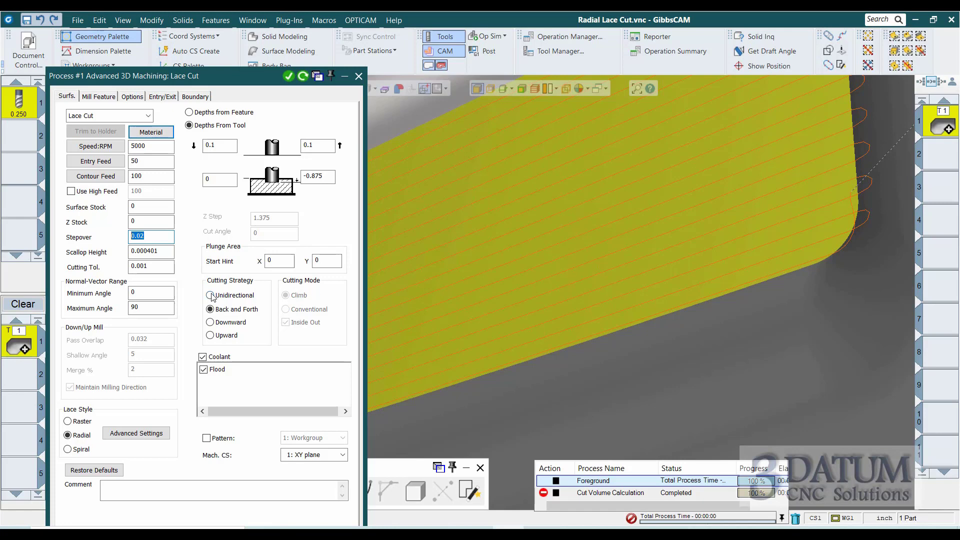
{"action": "key", "text": "Tab"}
{"action": "key", "text": "Tab"}
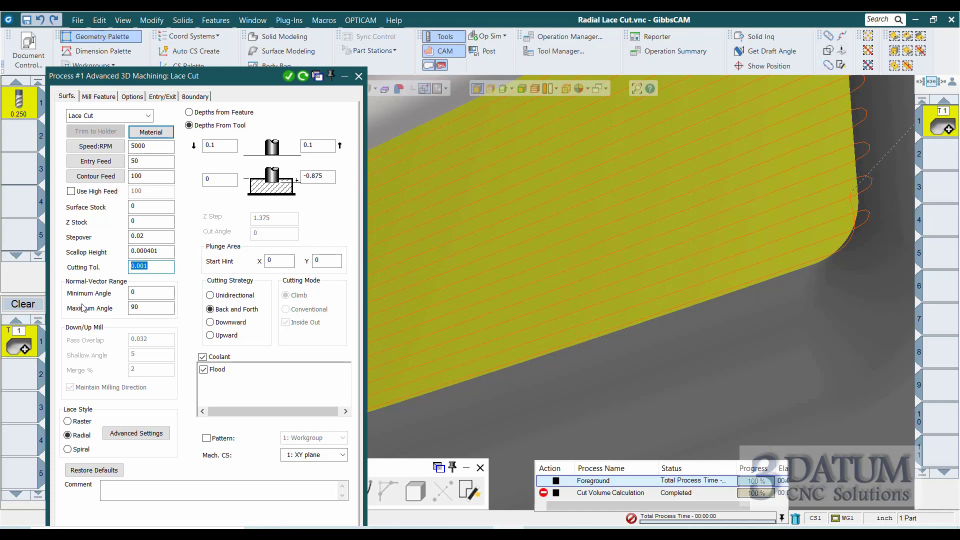
{"action": "key", "text": "ctrl+i"}
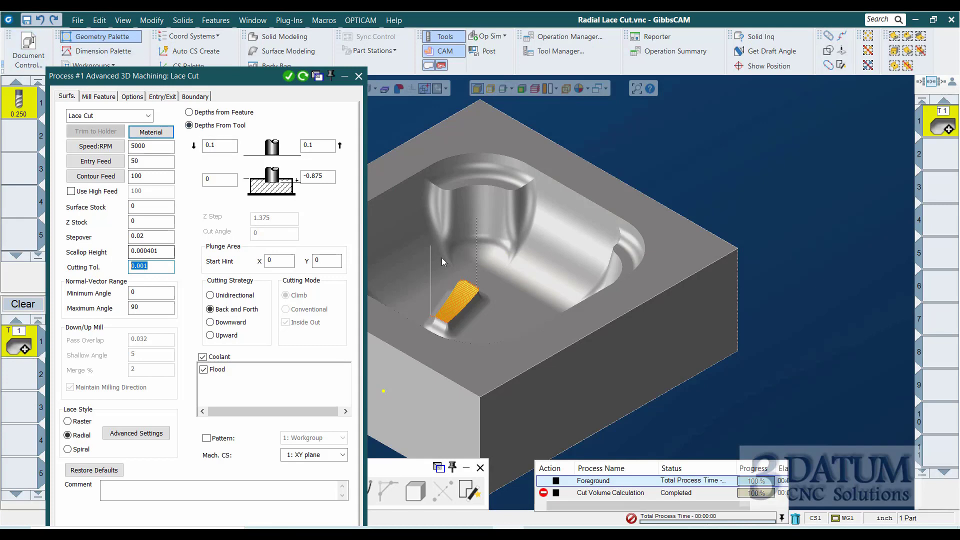
{"action": "left_click_drag", "start_coordinate": [424, 270], "coordinate": [493, 350]}
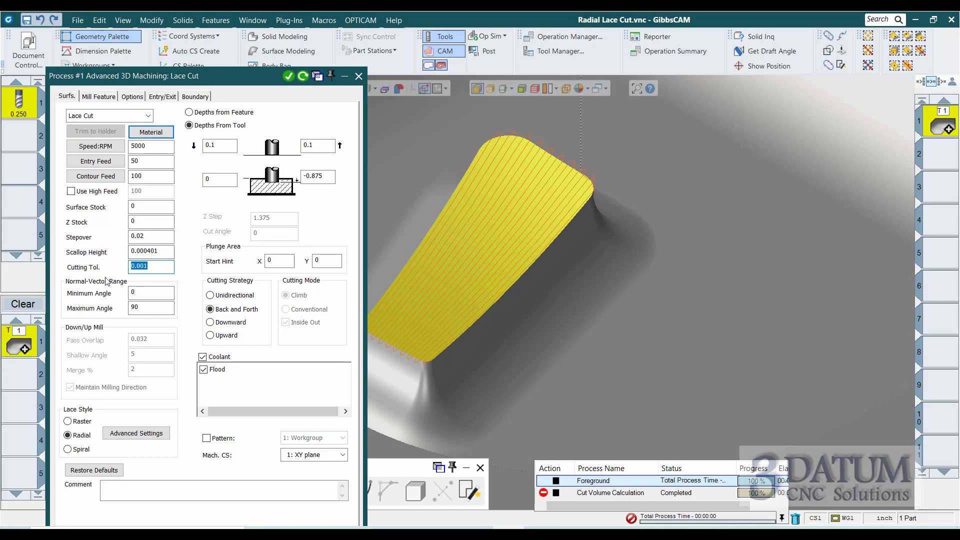
- Set the stepover to 0.03 and the cutting tolerance to 0.01, and recalculate the Lace Cut operation
{"action": "left_click", "coordinate": [149, 234]}
{"action": "type", "text": ".03"}
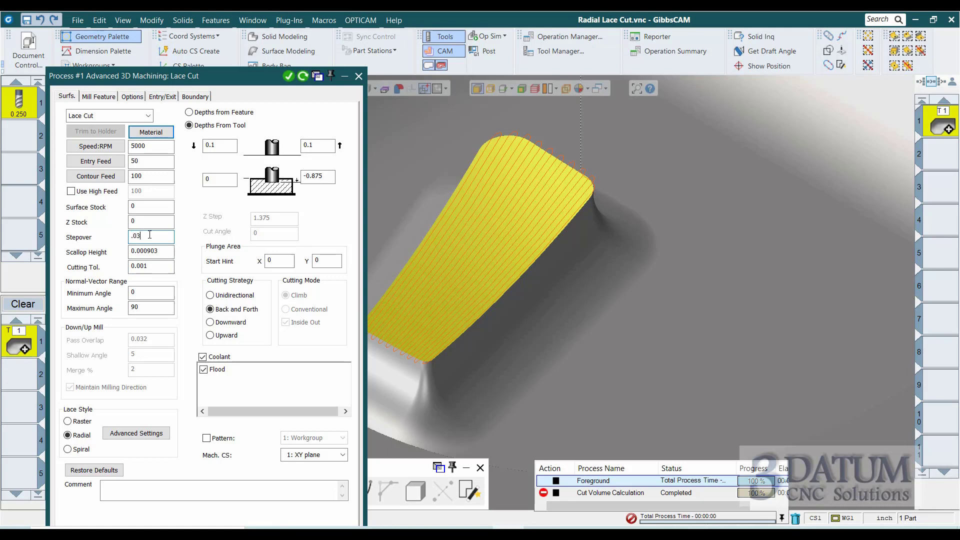
{"action": "left_click", "coordinate": [162, 267]}
{"action": "type", "text": ".01"}
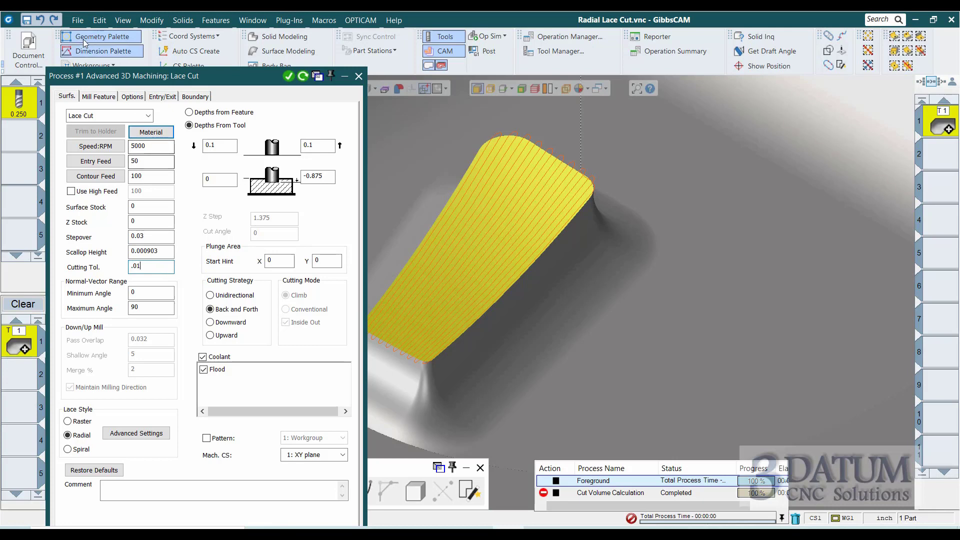
{"action": "left_click", "coordinate": [307, 76]}
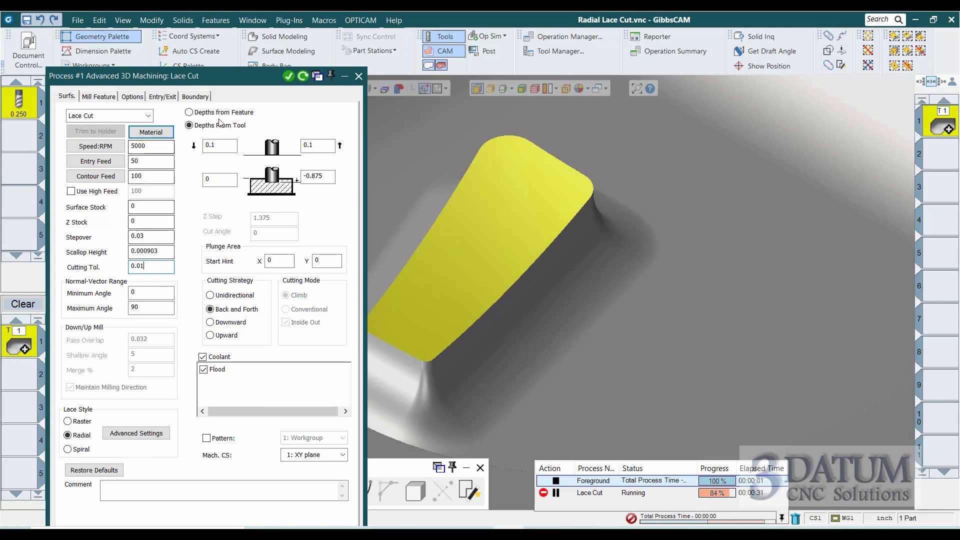
- Create a second workgroup and convert the Lace Cut operation to geometry in it
{"action": "left_click_drag", "start_coordinate": [206, 76], "coordinate": [185, 148]}
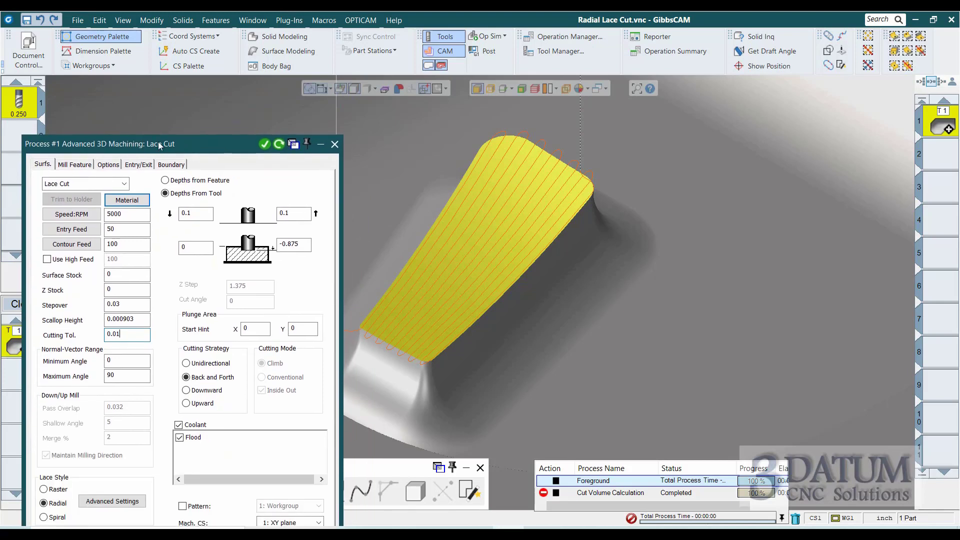
{"action": "left_click", "coordinate": [98, 70]}
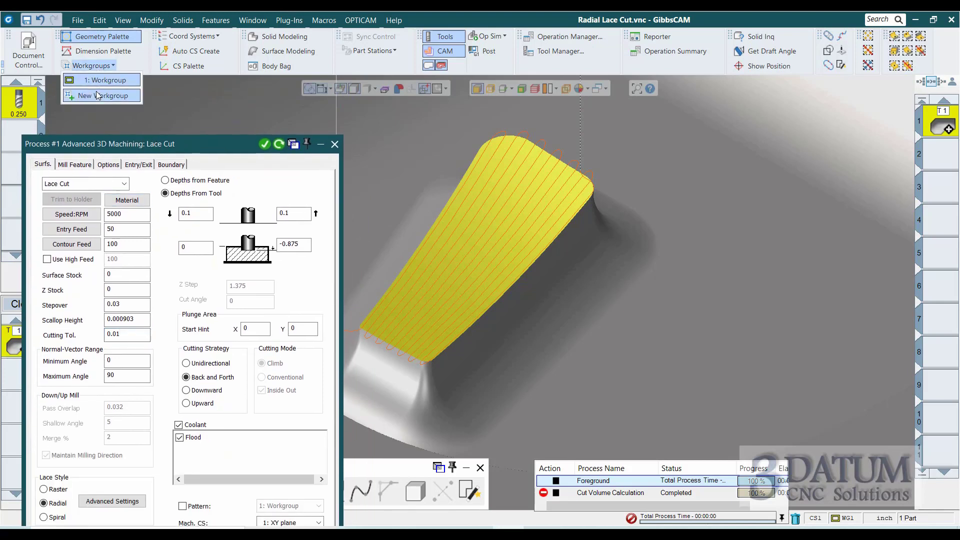
{"action": "left_click", "coordinate": [98, 95]}
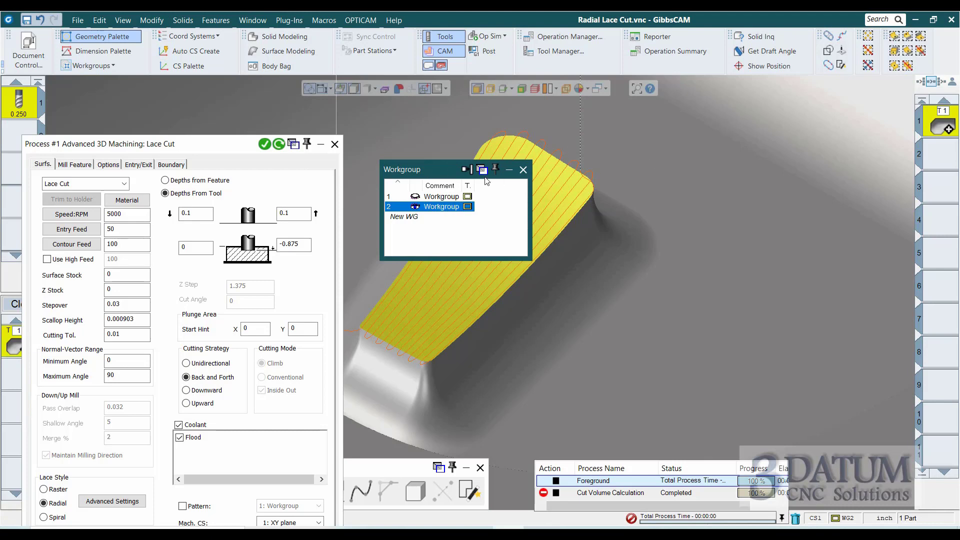
{"action": "left_click_drag", "start_coordinate": [440, 170], "coordinate": [745, 105]}
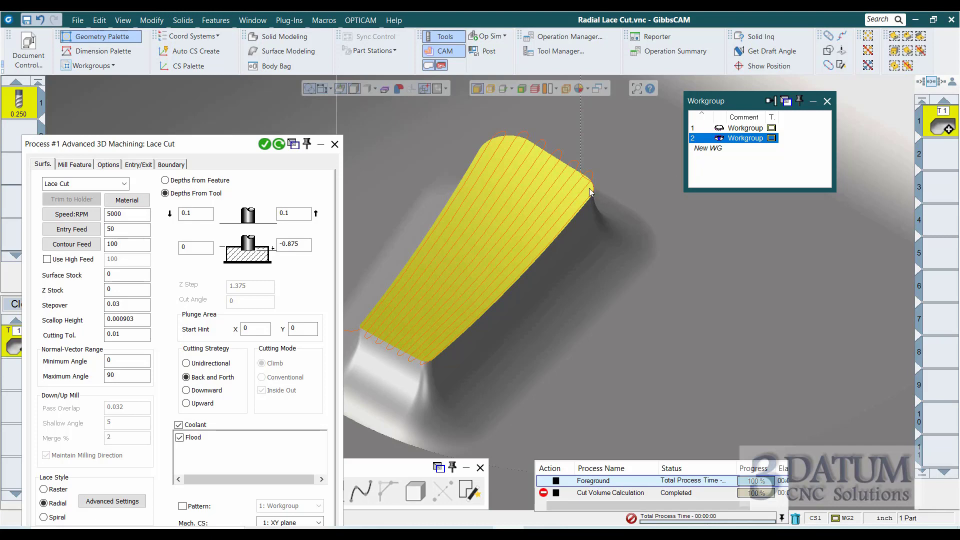
{"action": "left_click", "coordinate": [943, 122]}
{"action": "right_click", "coordinate": [943, 123]}
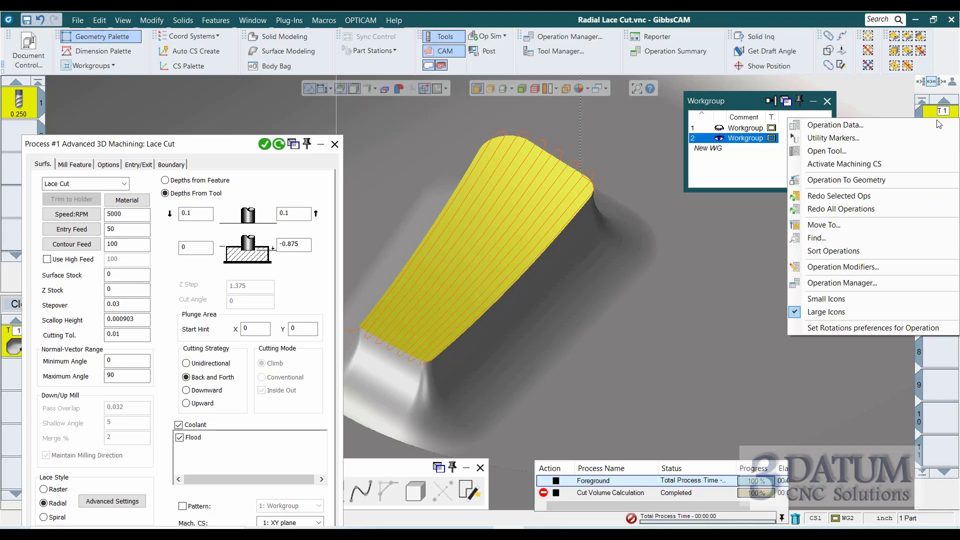
{"action": "left_click", "coordinate": [845, 180]}
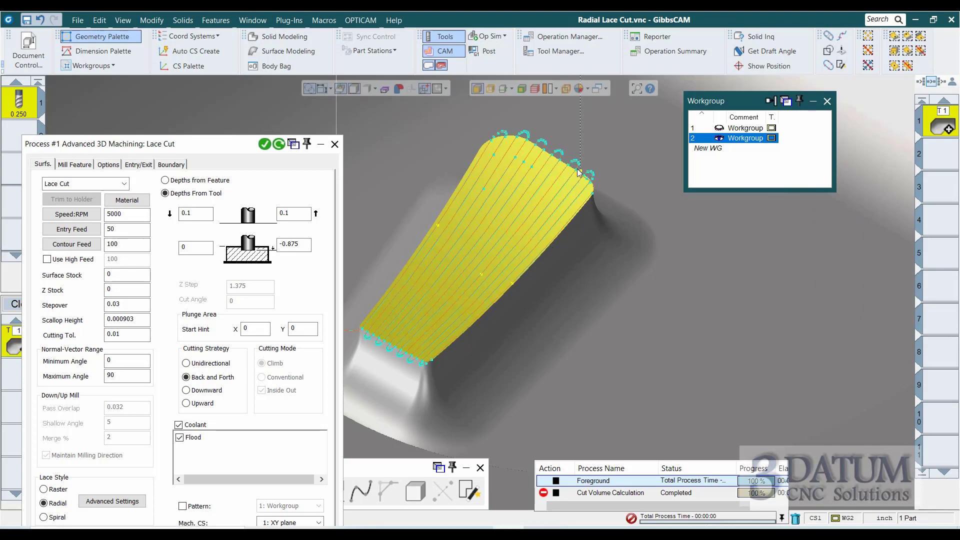
- Turn off Fit Arcs in the Lace Cut's point reduction settings
{"action": "left_click", "coordinate": [77, 168]}
{"action": "left_click", "coordinate": [108, 168]}
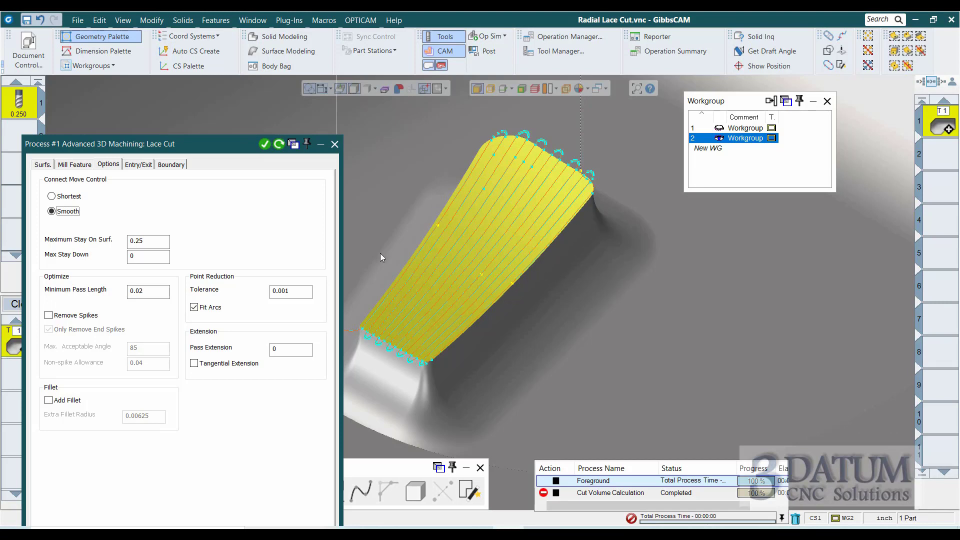
{"action": "left_click", "coordinate": [194, 307]}
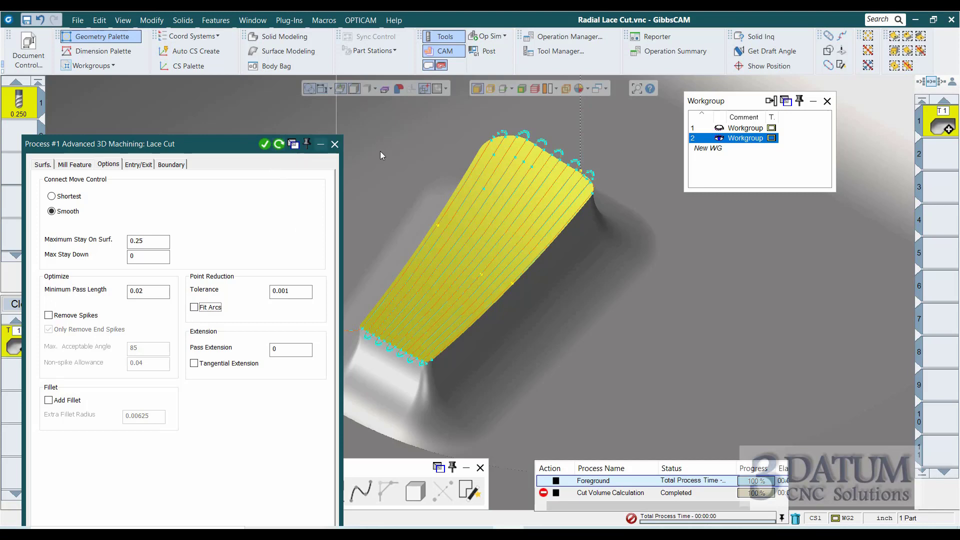
- Delete all the extracted toolpath geometry from workgroup 2
{"action": "double_click", "coordinate": [545, 144]}
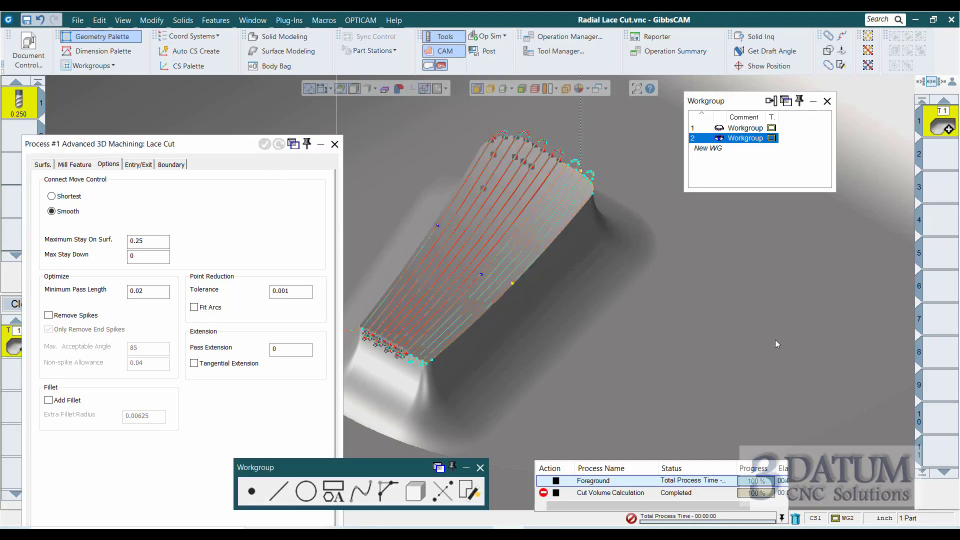
{"action": "left_click", "coordinate": [795, 518]}
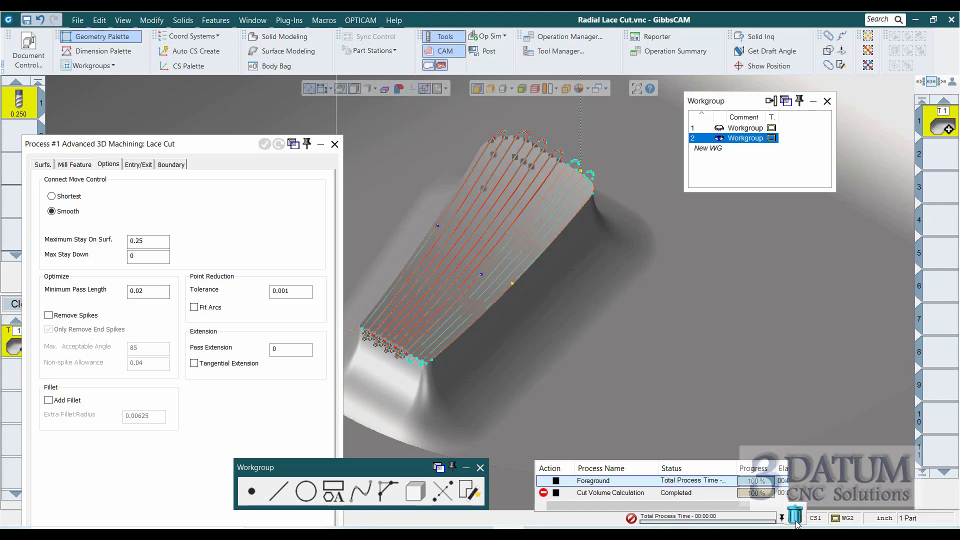
{"action": "double_click", "coordinate": [581, 170]}
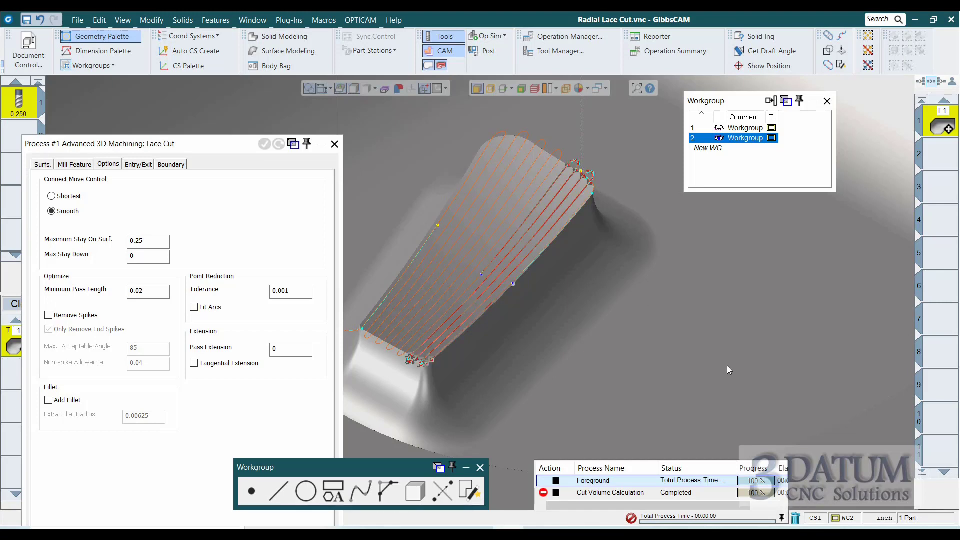
{"action": "left_click", "coordinate": [795, 518]}
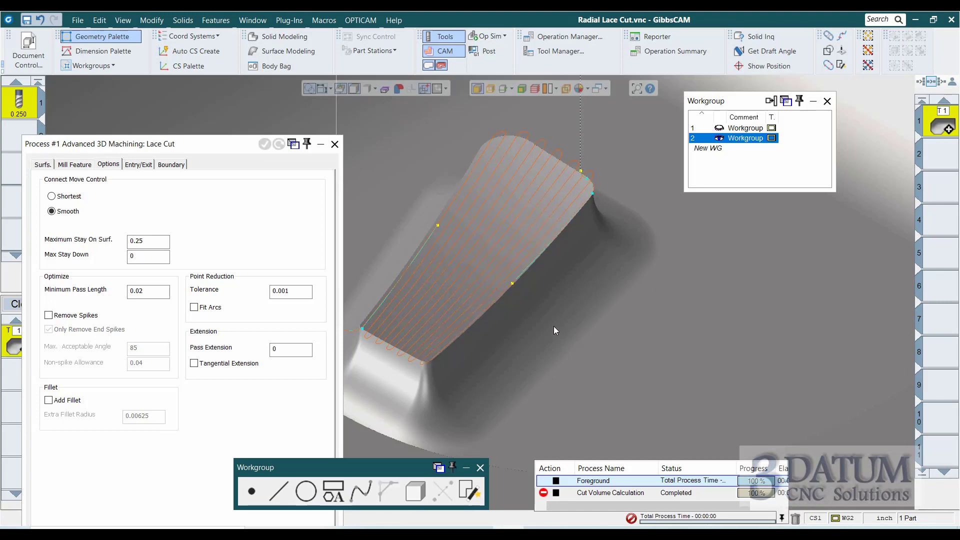
{"action": "double_click", "coordinate": [512, 283]}
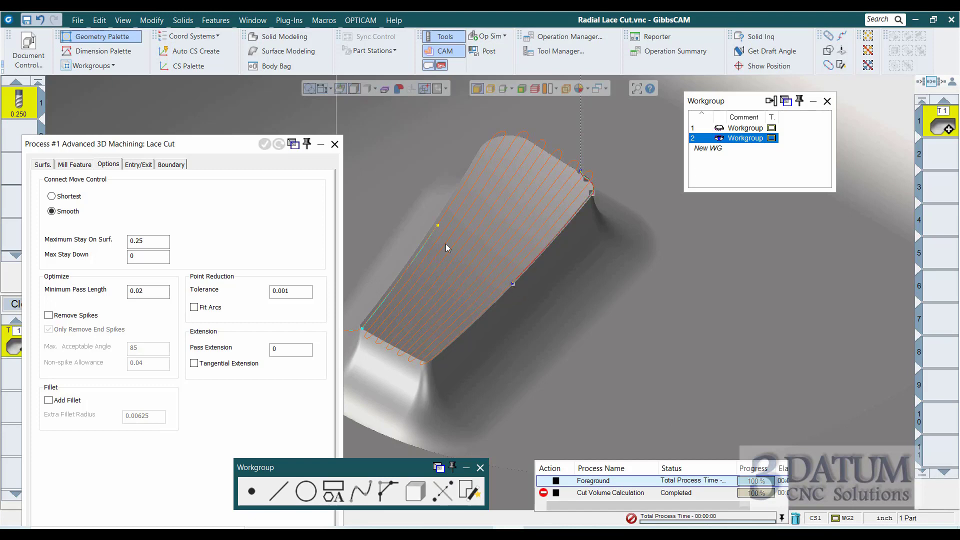
{"action": "double_click", "coordinate": [436, 226]}
{"action": "left_click", "coordinate": [795, 518]}
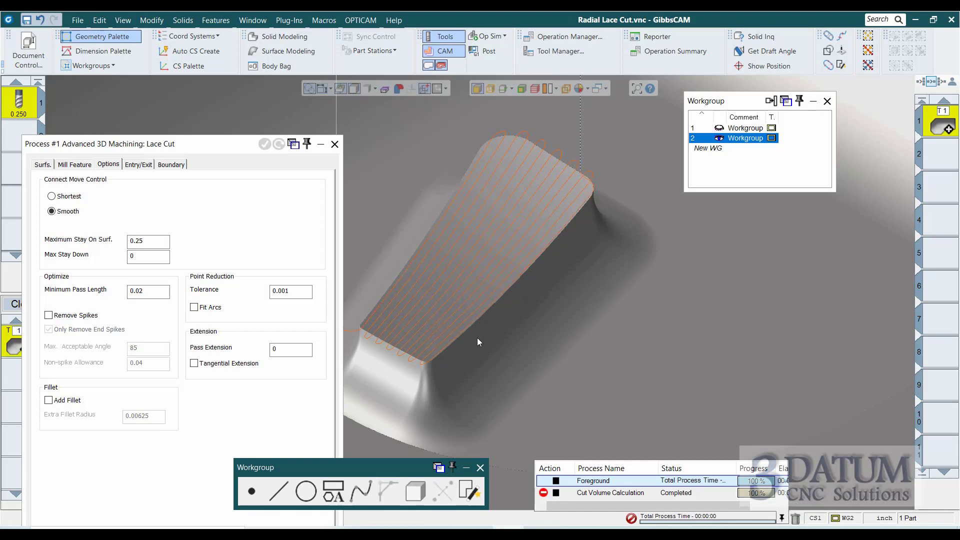
- Reload the Lace Cut operation, turn off Fit Arcs in its process, and recalculate it
{"action": "double_click", "coordinate": [936, 126]}
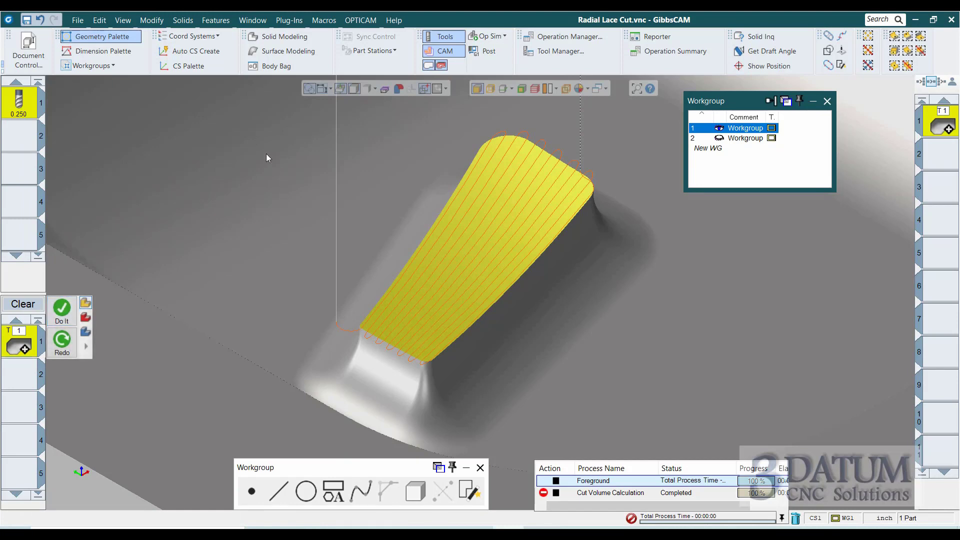
{"action": "double_click", "coordinate": [19, 345]}
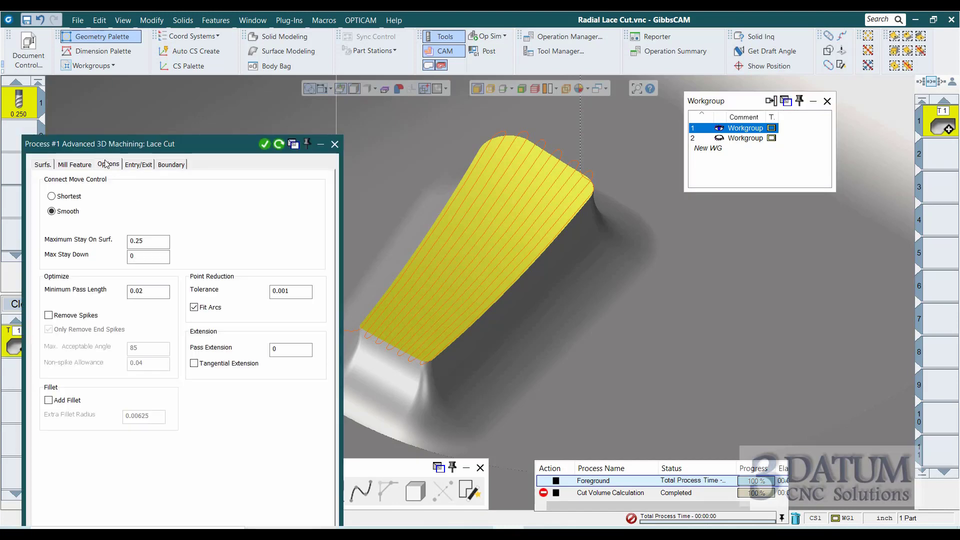
{"action": "left_click", "coordinate": [206, 307]}
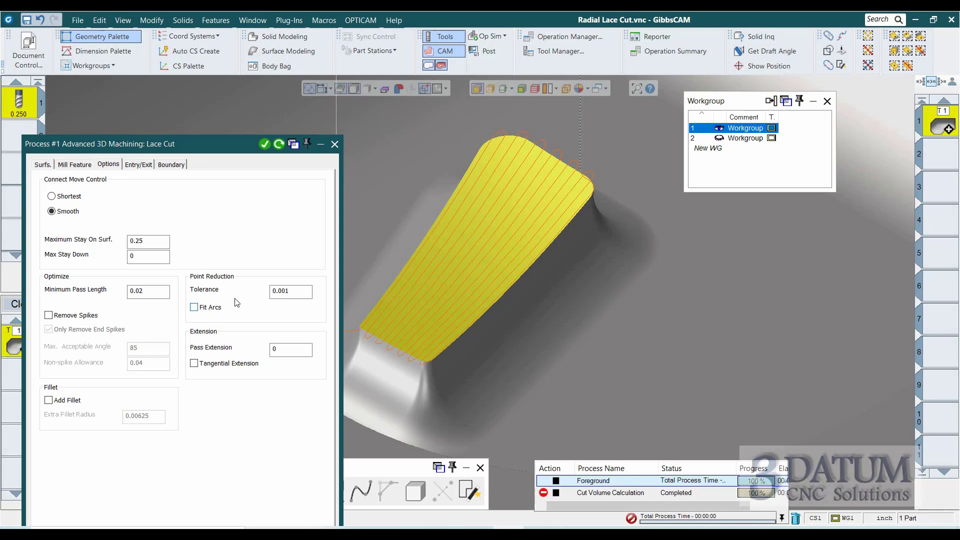
{"action": "left_click", "coordinate": [279, 144]}
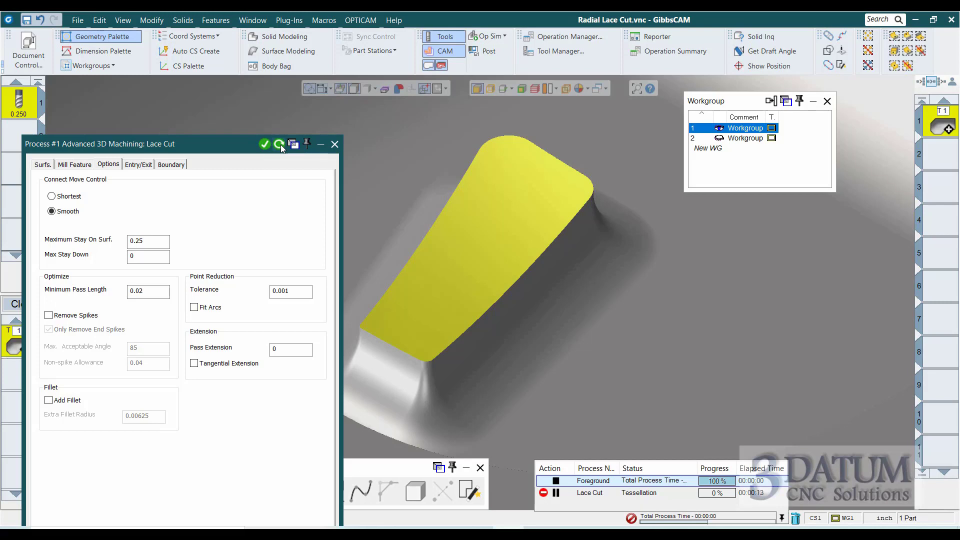
{"action": "left_click", "coordinate": [48, 168]}
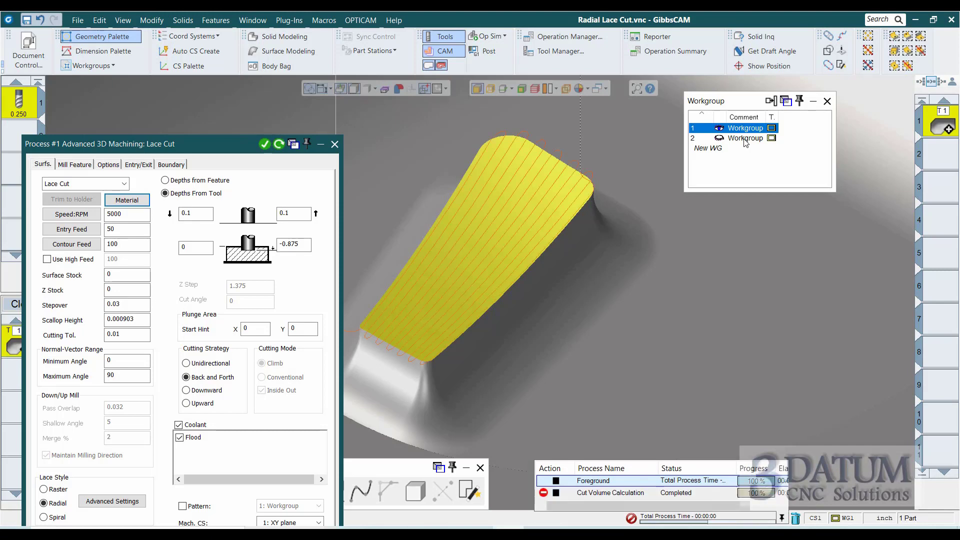
- Make workgroup 2 active and extract the toolpath calculated without arc fitting as geometry
{"action": "left_click", "coordinate": [745, 143]}
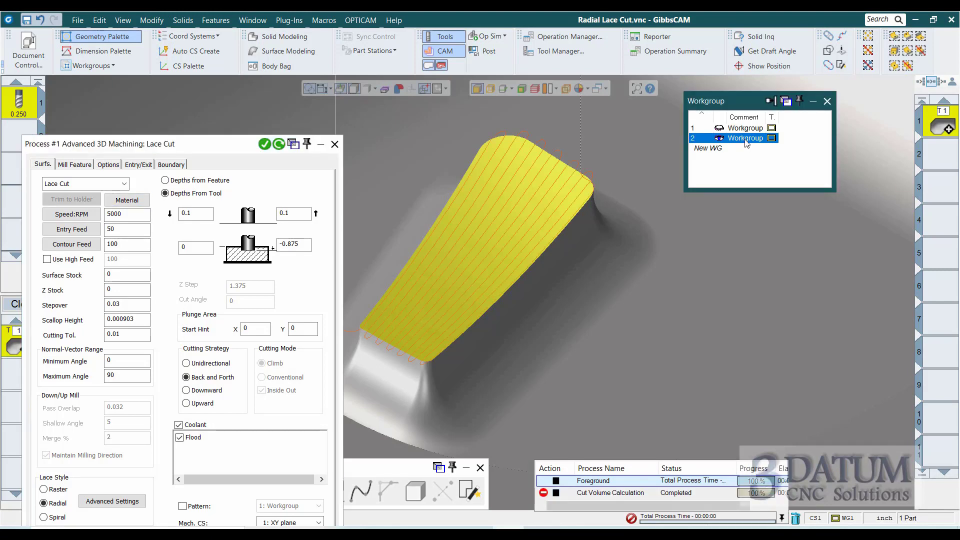
{"action": "right_click", "coordinate": [948, 121]}
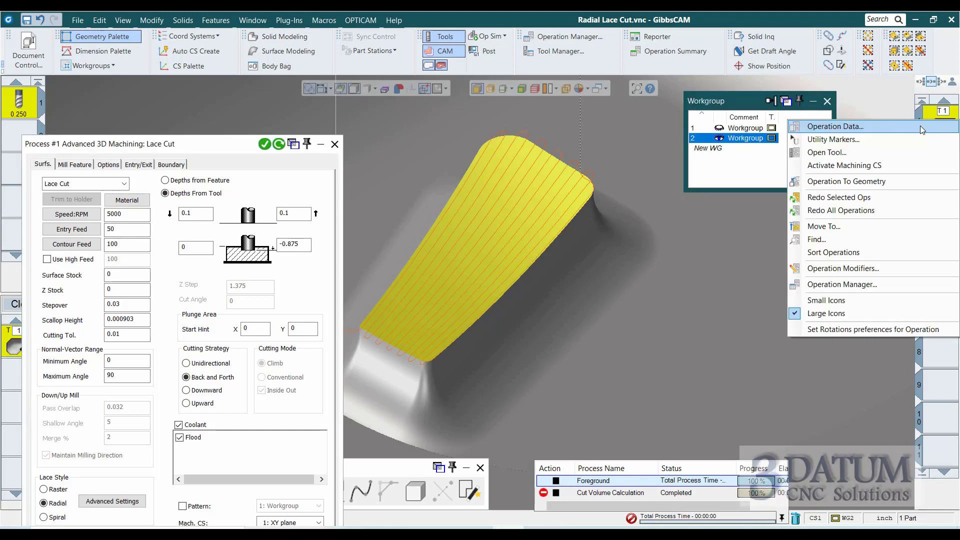
{"action": "left_click", "coordinate": [852, 182]}
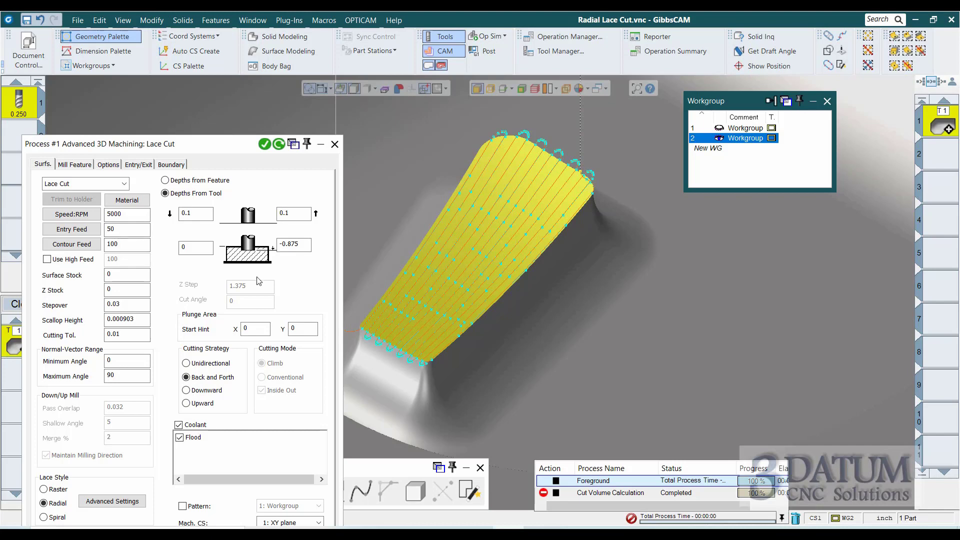
- Set the cutting tolerance to 0.001 and clear the extracted toolpath geometry from workgroup 2
{"action": "double_click", "coordinate": [121, 334]}
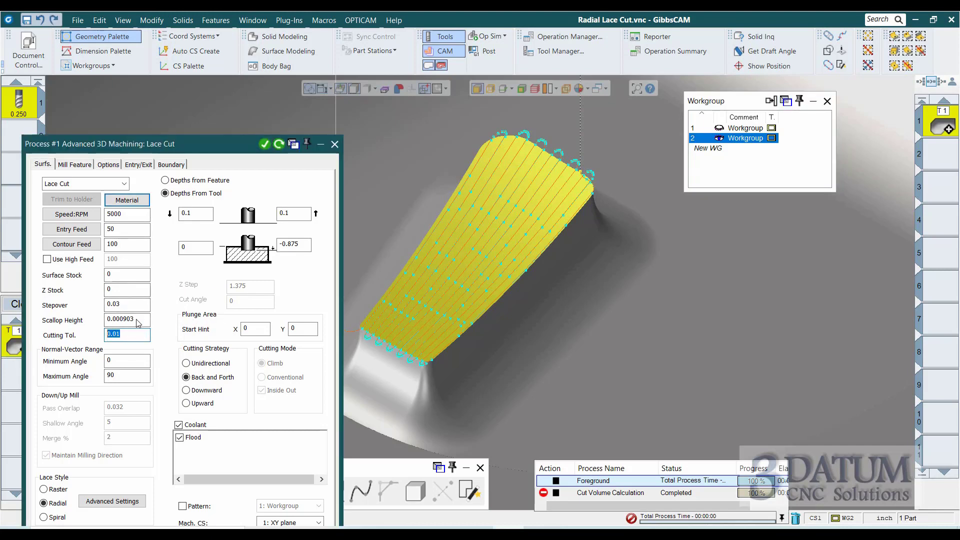
{"action": "type", "text": "."}
{"action": "left_click", "coordinate": [548, 146]}
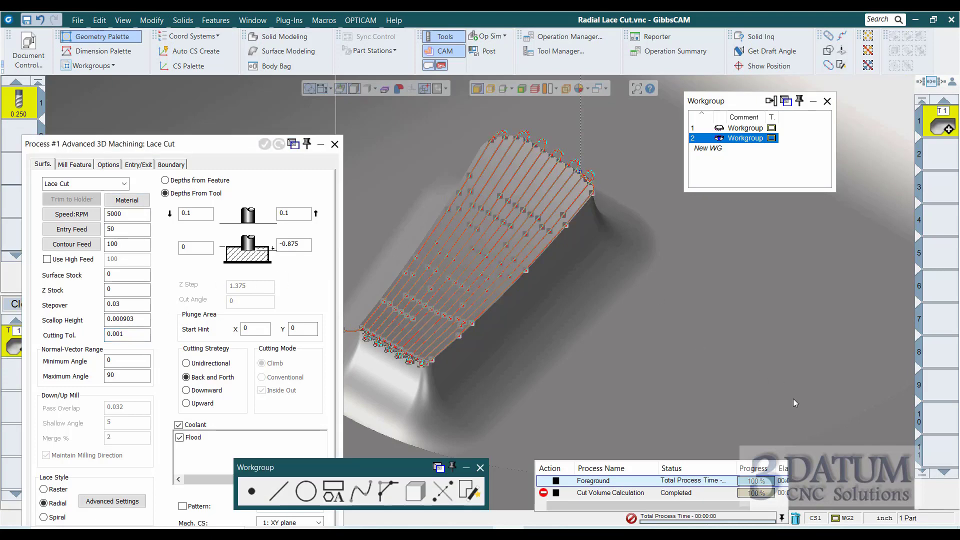
{"action": "left_click", "coordinate": [796, 518]}
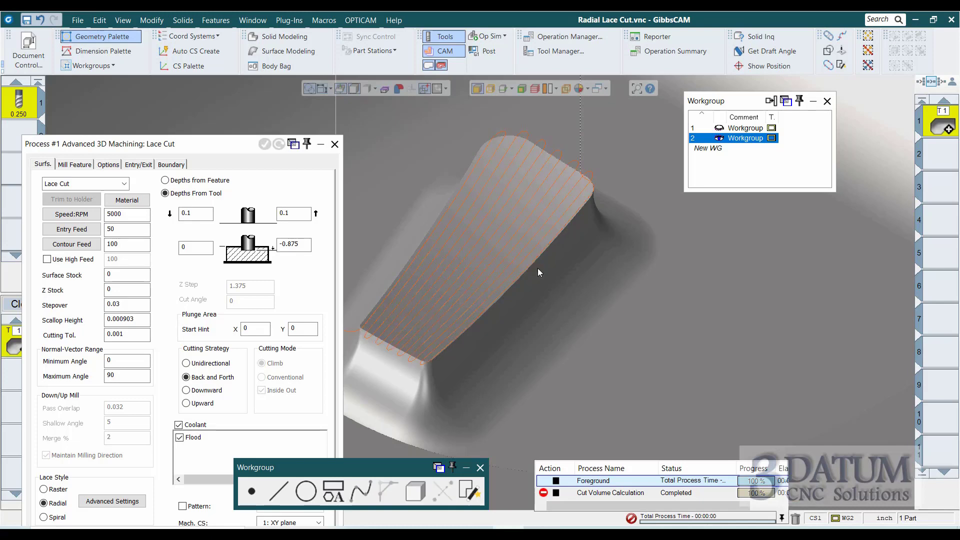
- Recalculate the Lace Cut on the reselected pocket floor and convert the operation to geometry in workgroup 2
{"action": "left_click", "coordinate": [505, 206]}
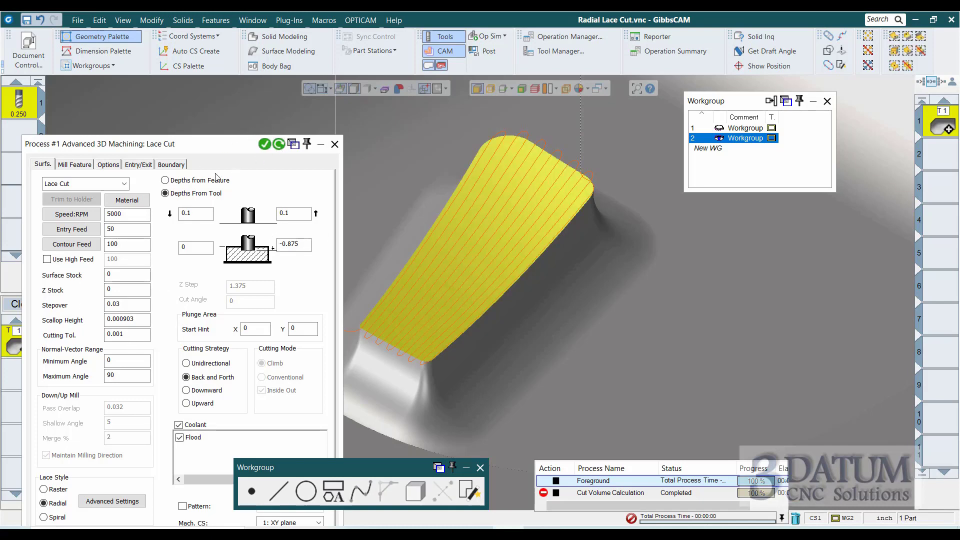
{"action": "left_click", "coordinate": [279, 144]}
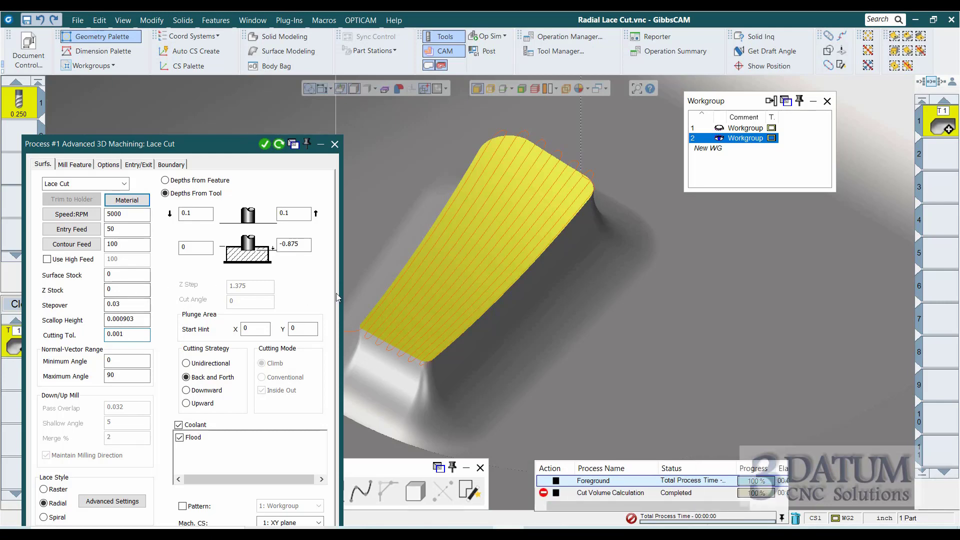
{"action": "right_click", "coordinate": [939, 126]}
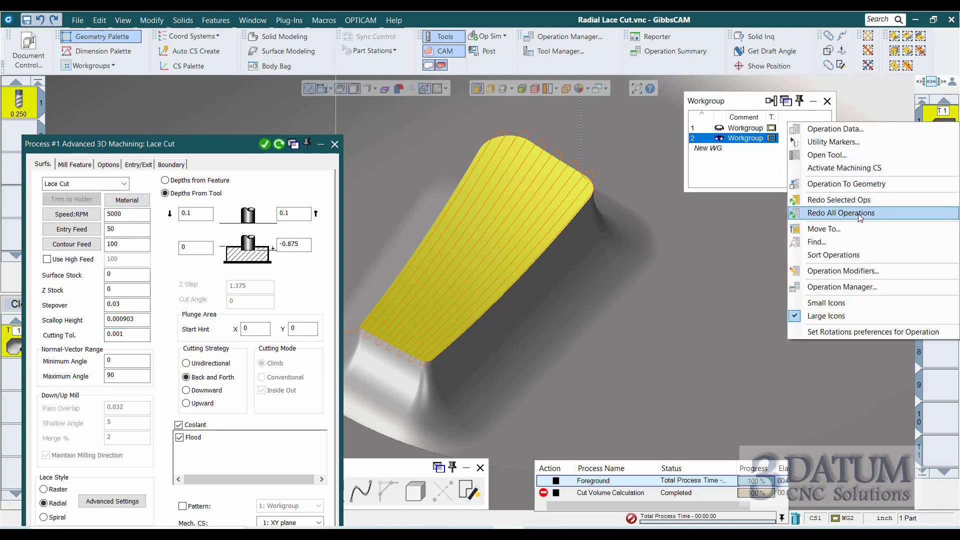
{"action": "left_click", "coordinate": [868, 185]}
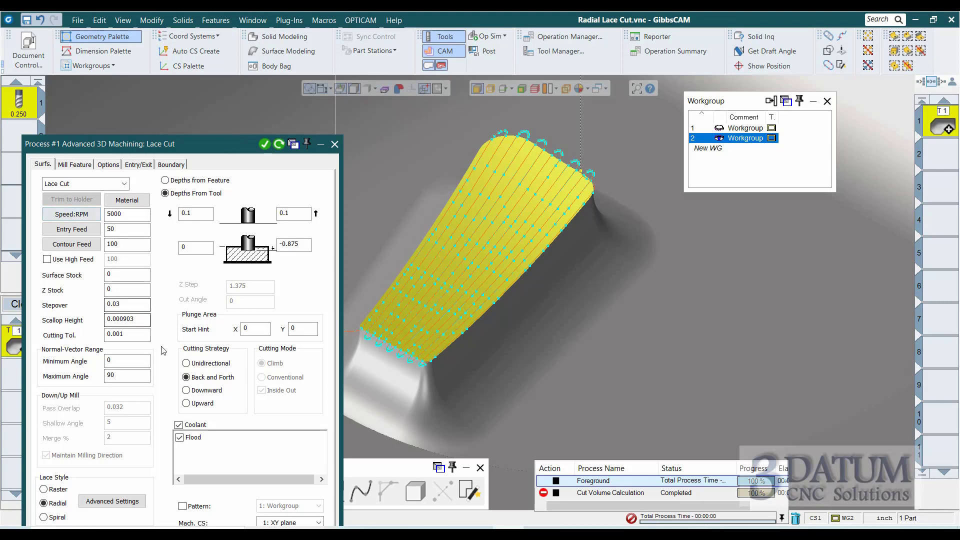
- Review the stepover, cutting tolerance and point reduction tolerance against the extracted points, and close the Lace Cut process
{"action": "double_click", "coordinate": [114, 304]}
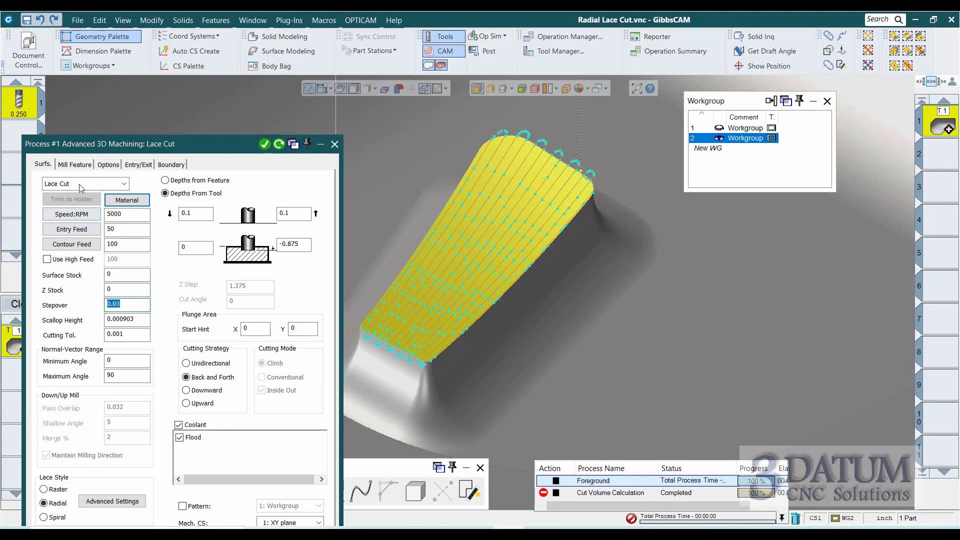
{"action": "double_click", "coordinate": [128, 335]}
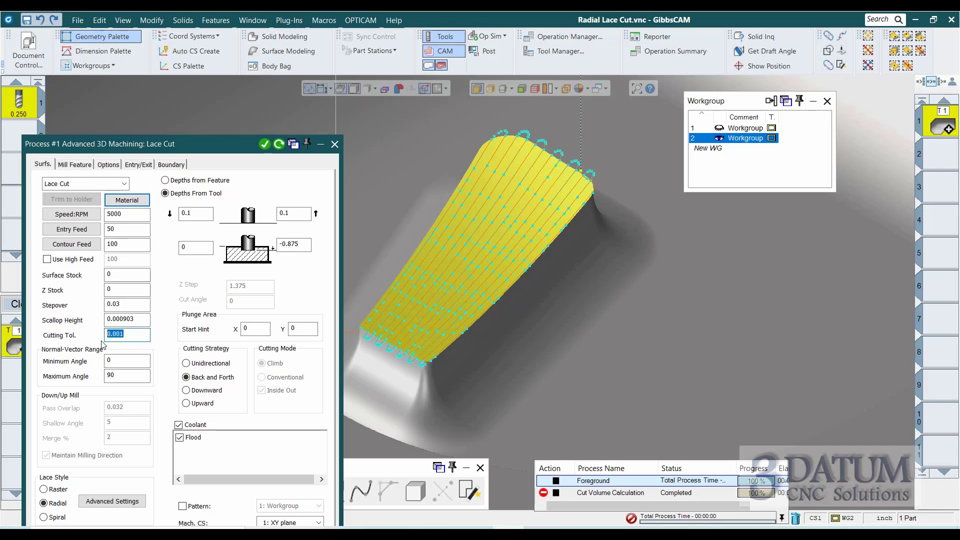
{"action": "left_click", "coordinate": [108, 165]}
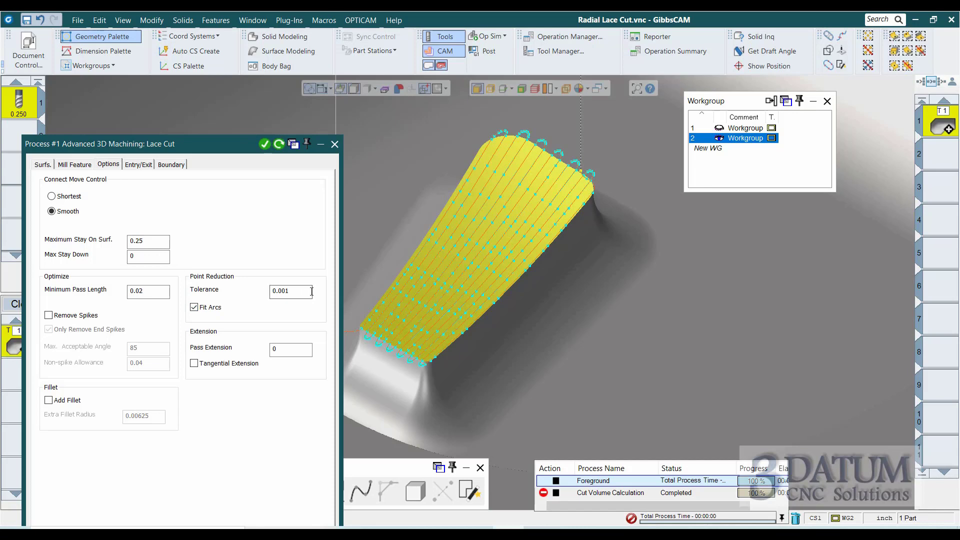
{"action": "double_click", "coordinate": [292, 291]}
{"action": "left_click", "coordinate": [46, 165]}
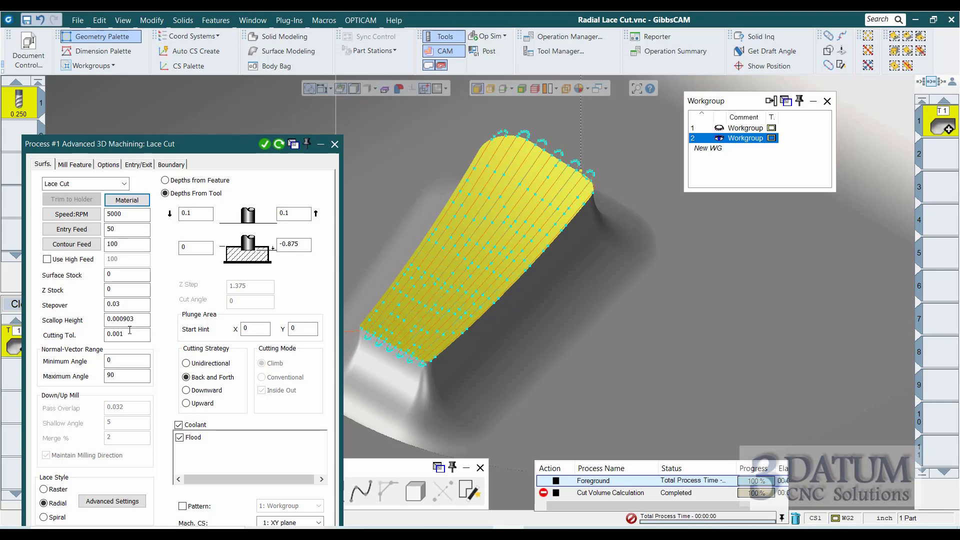
{"action": "left_click", "coordinate": [108, 164]}
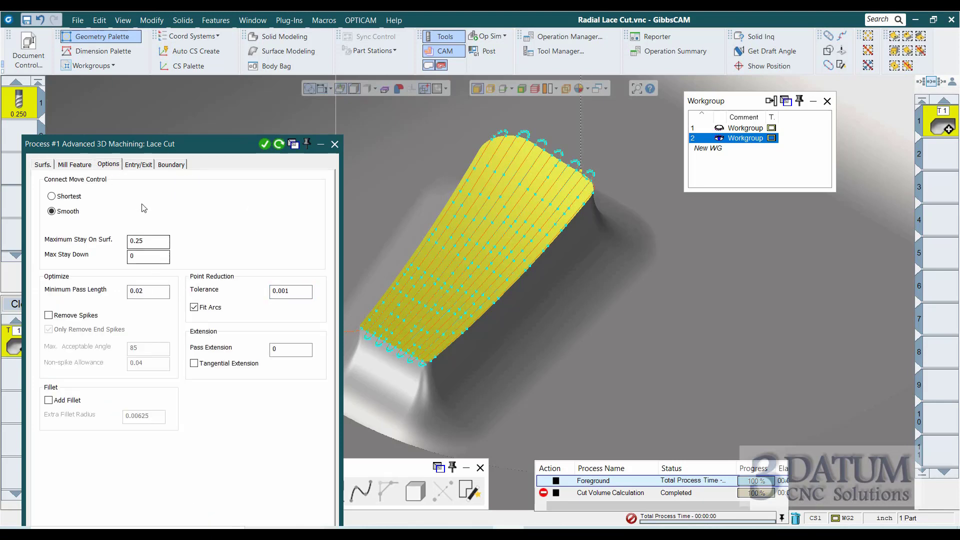
{"action": "double_click", "coordinate": [274, 291]}
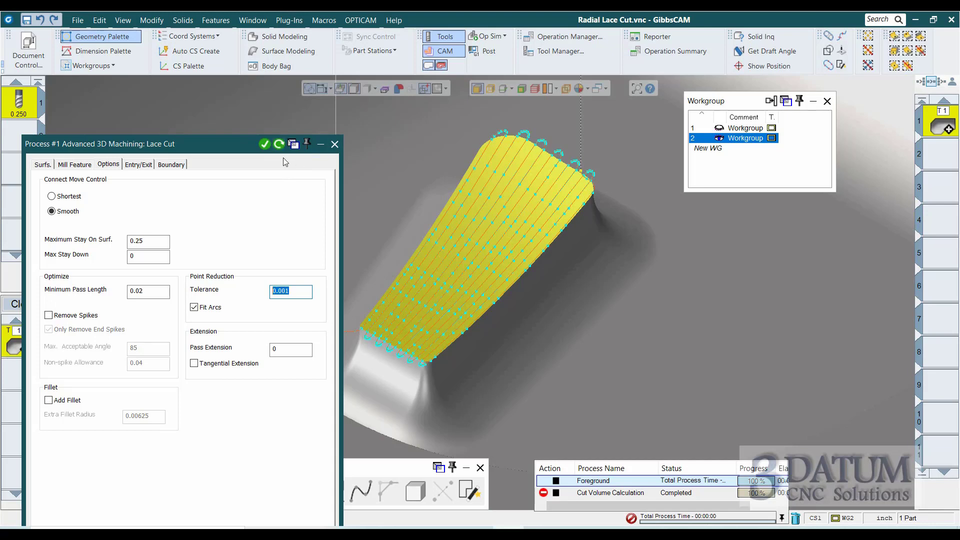
{"action": "left_click", "coordinate": [335, 144]}
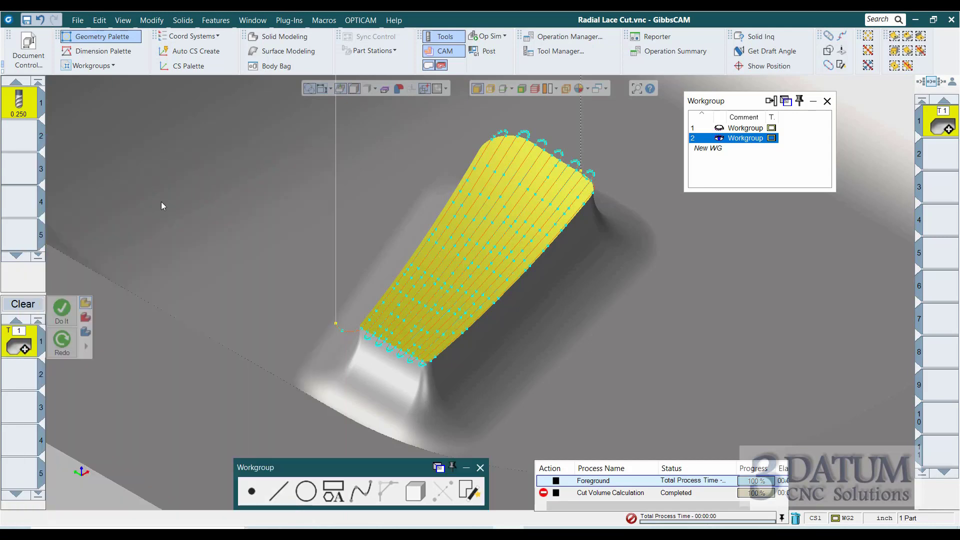
{"action": "scroll", "coordinate": [293, 317], "scroll_direction": "down", "scroll_amount": 3}
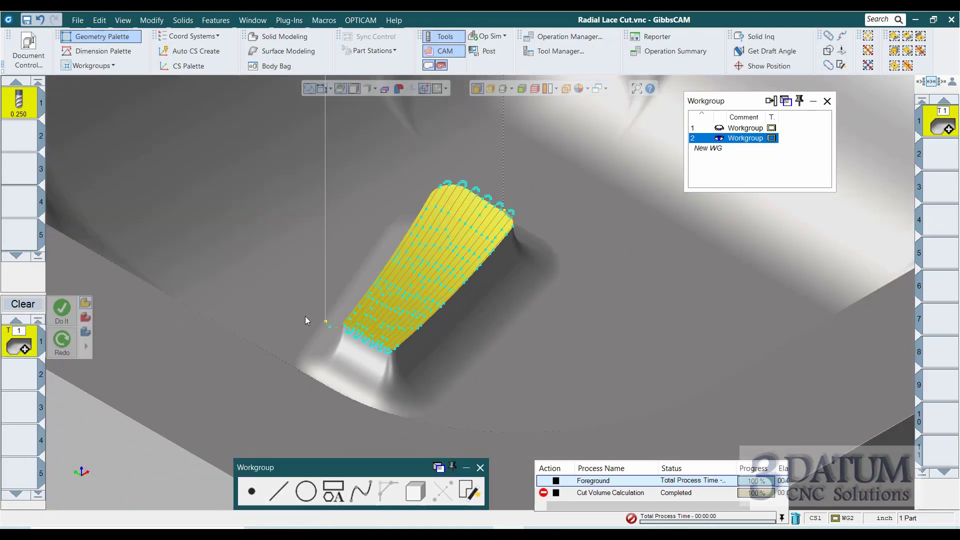